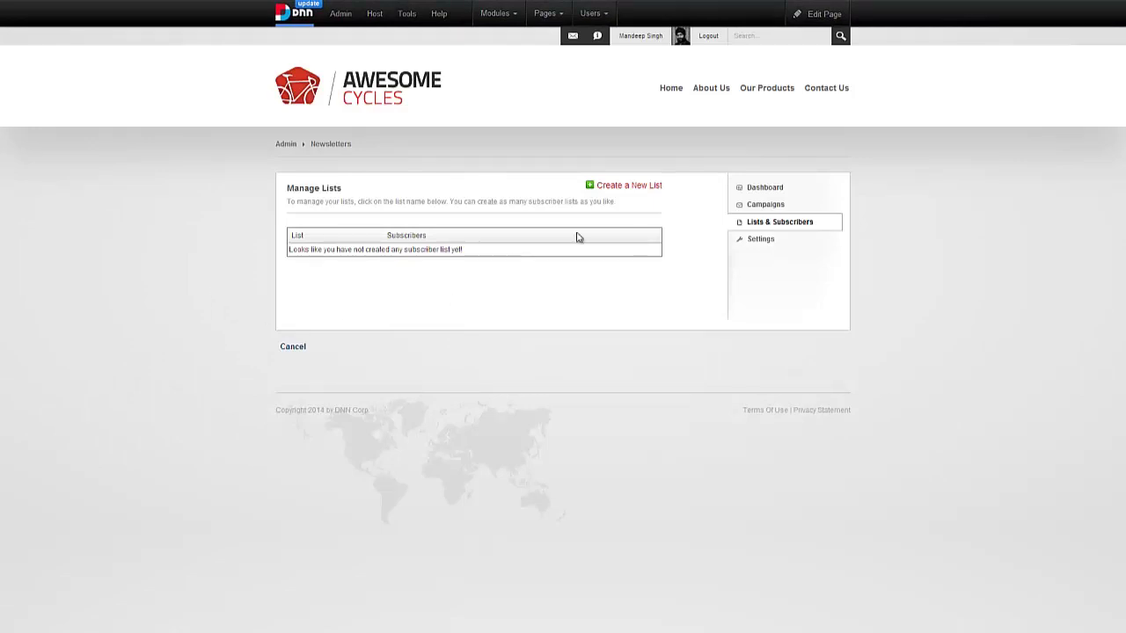
- Create a Public list 'Monthly Newsletter' described 'Stay connected with us through our monthly newsletter'
{"action": "left_click", "coordinate": [643, 194]}
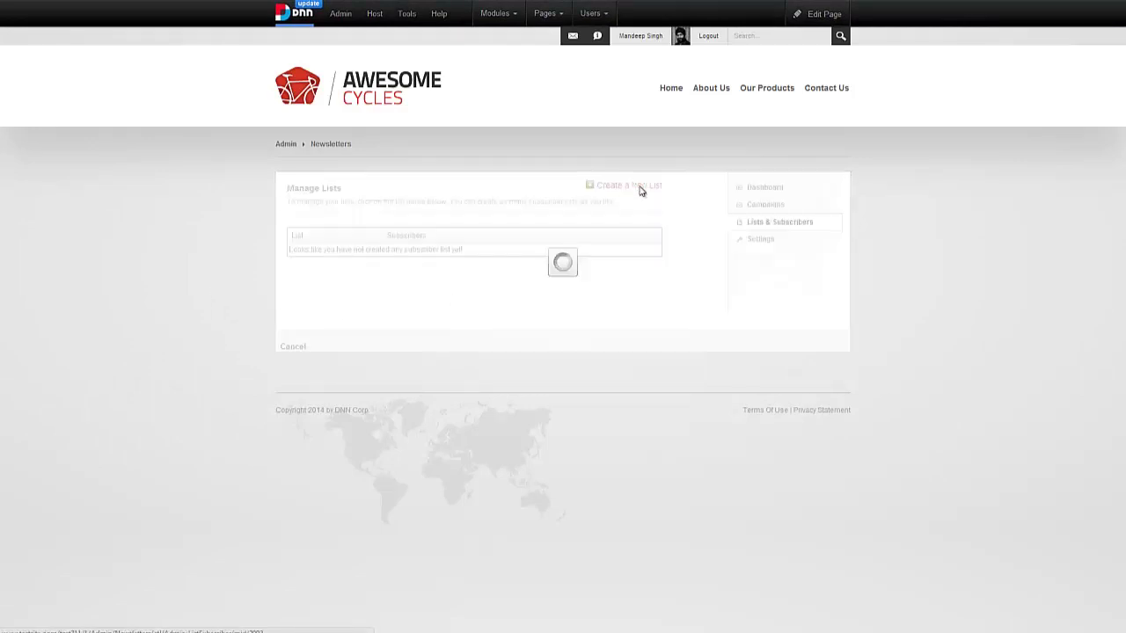
{"action": "left_click", "coordinate": [520, 281]}
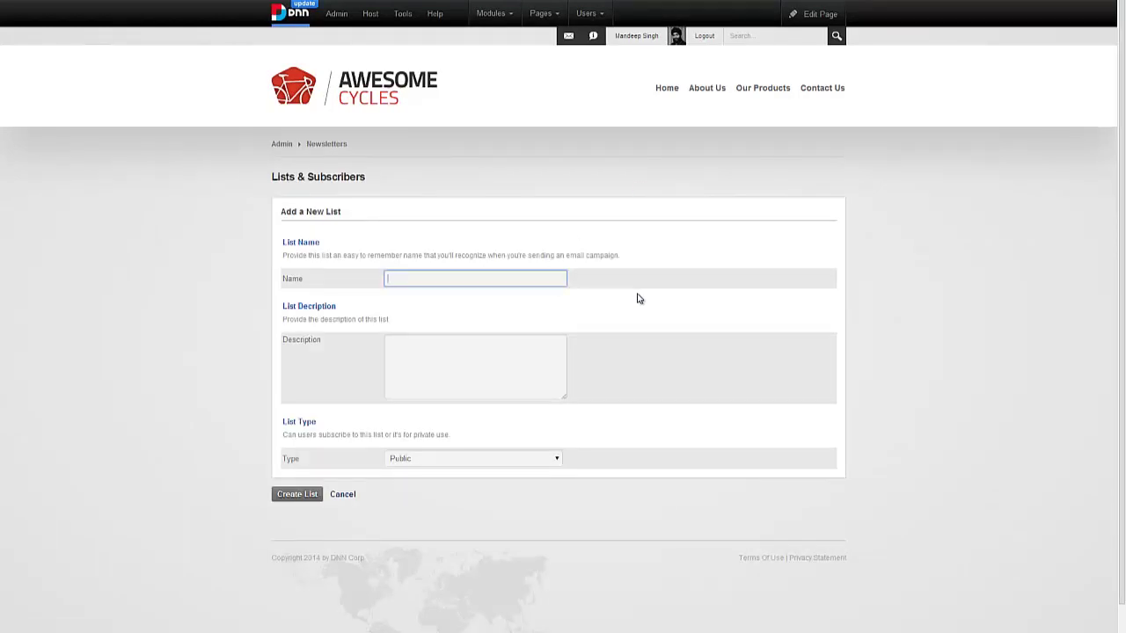
{"action": "type", "text": "Monthly Newsletter"}
{"action": "left_click", "coordinate": [509, 390]}
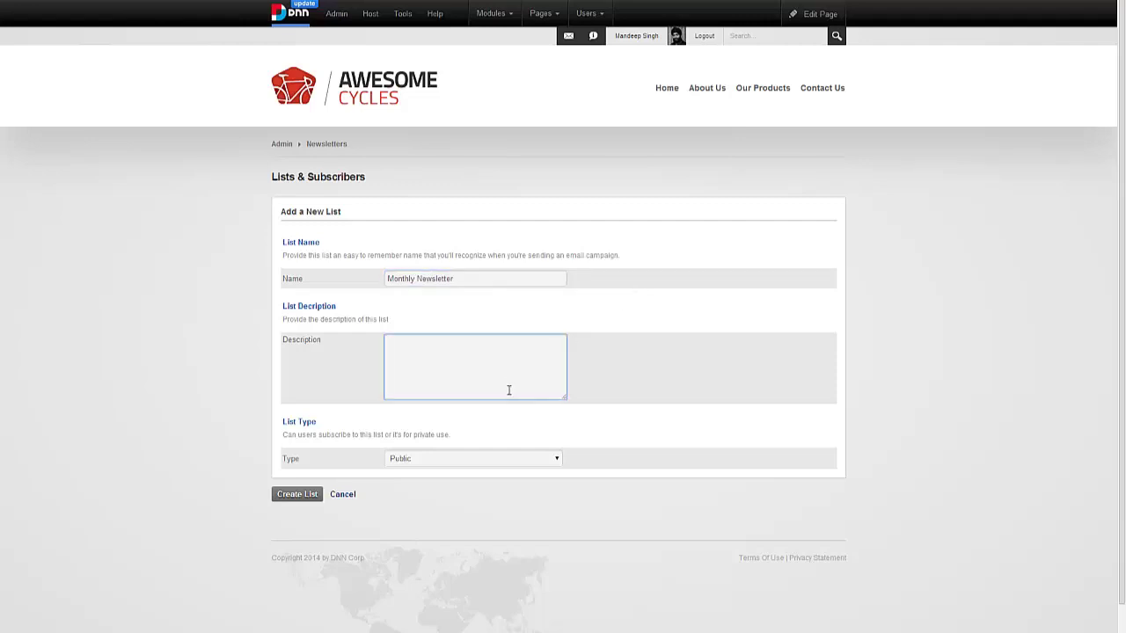
{"action": "type", "text": "Stay connected with us through our monthly "}
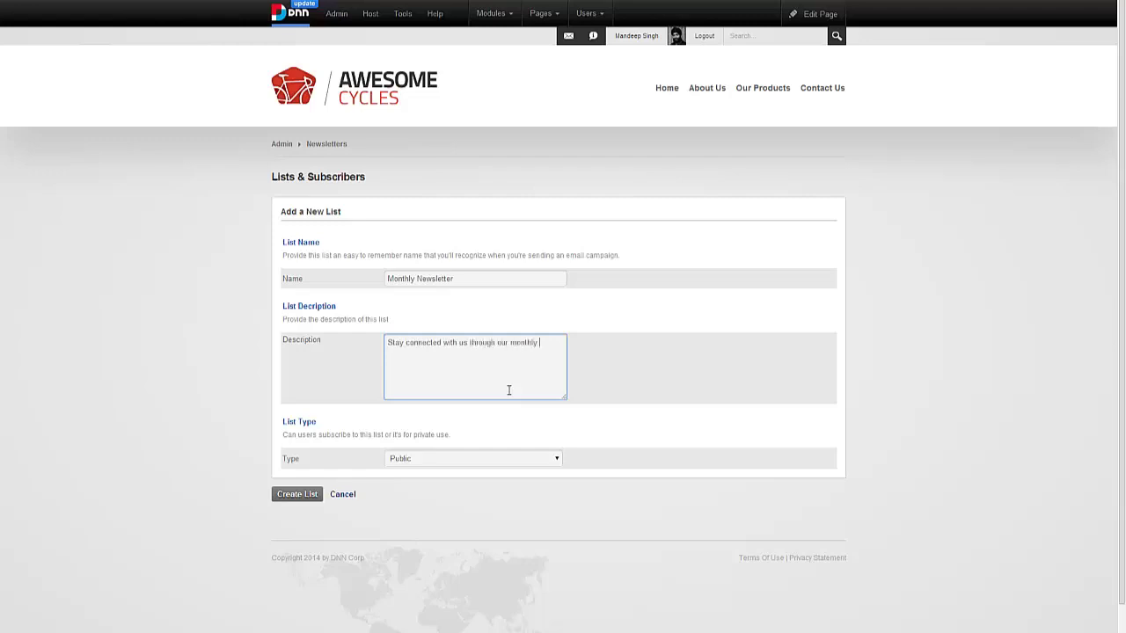
{"action": "type", "text": "newsletter!"}
{"action": "left_click", "coordinate": [423, 464]}
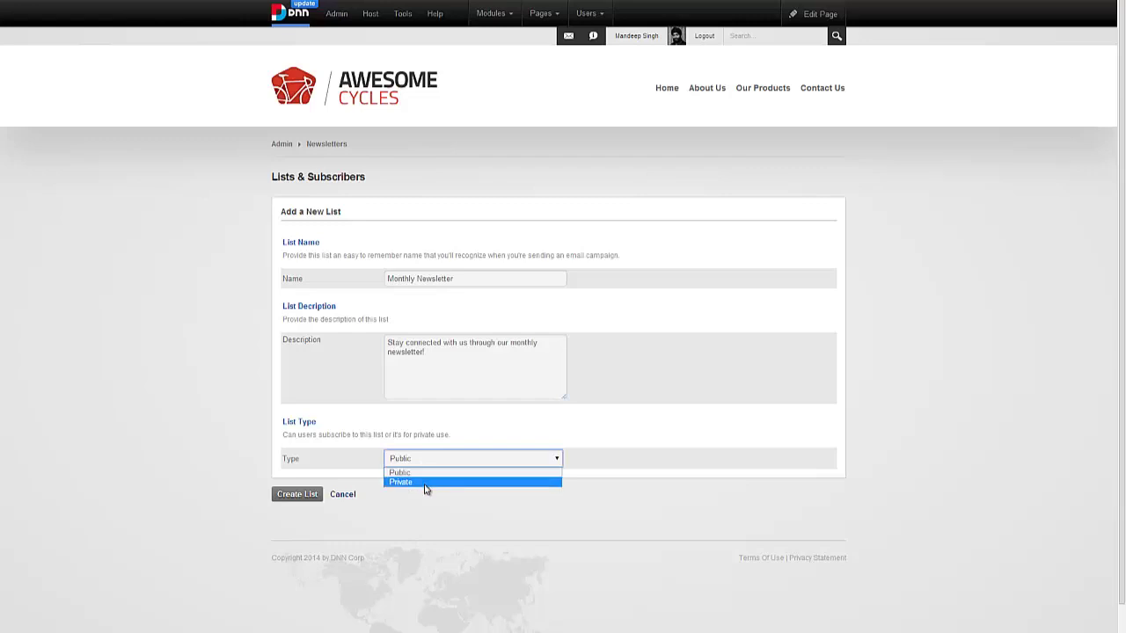
{"action": "left_click", "coordinate": [421, 475]}
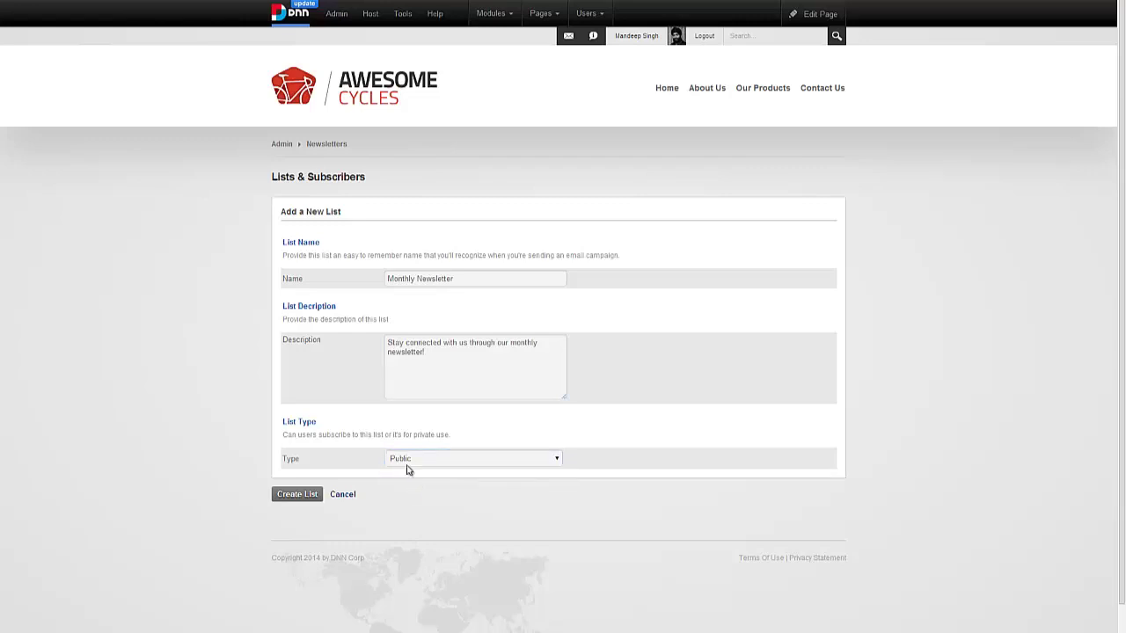
{"action": "left_click", "coordinate": [317, 498]}
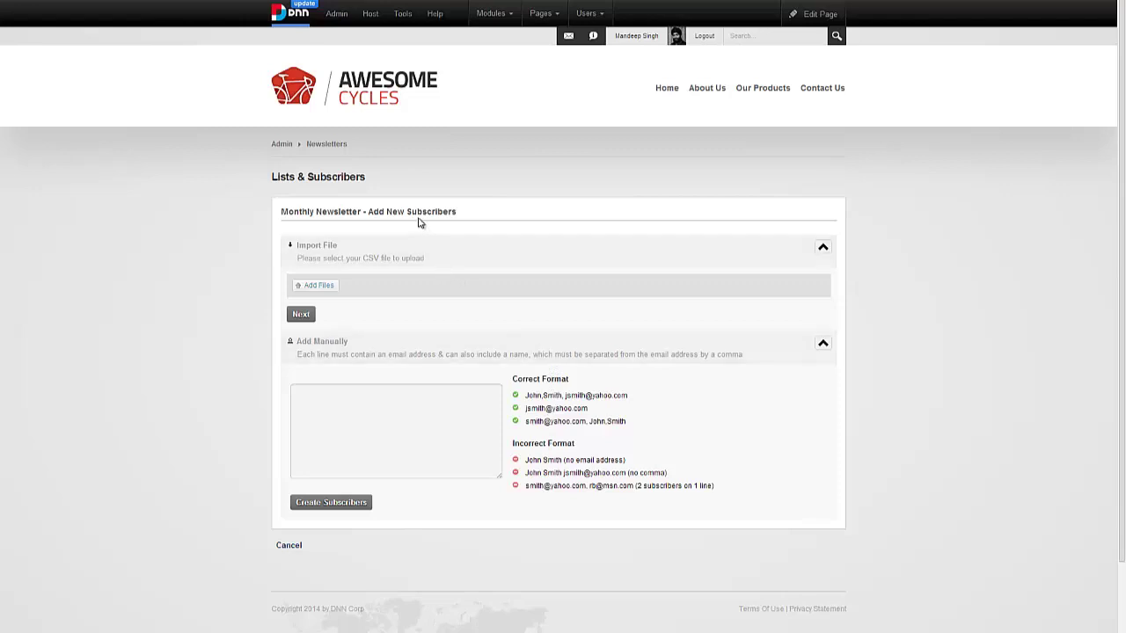
{"action": "left_click_drag", "start_coordinate": [407, 212], "coordinate": [422, 229]}
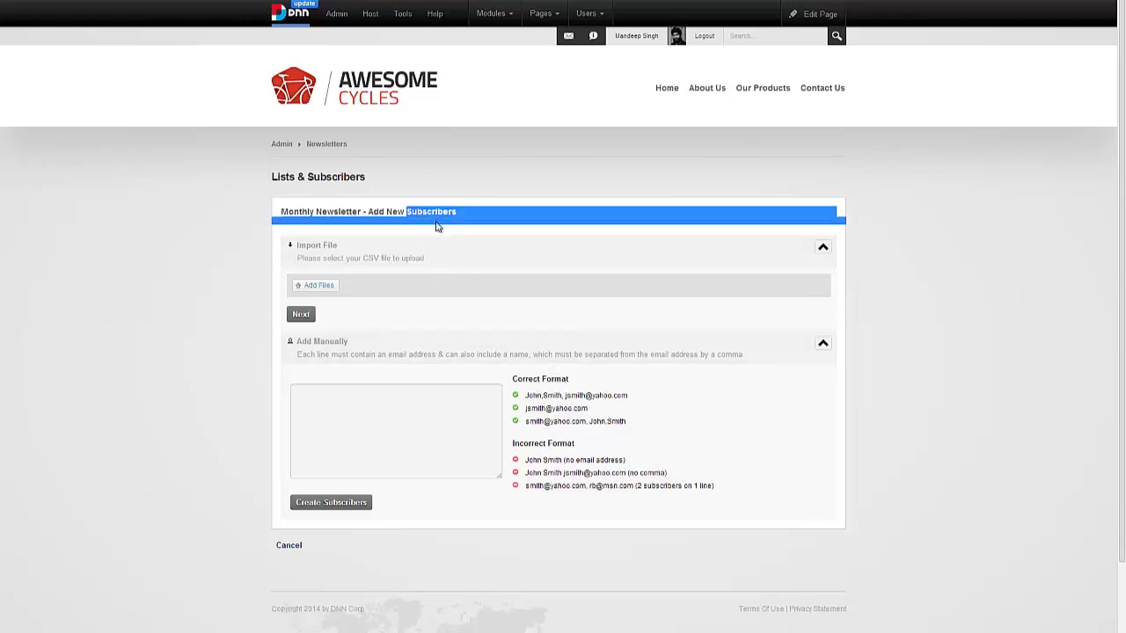
{"action": "left_click", "coordinate": [482, 229]}
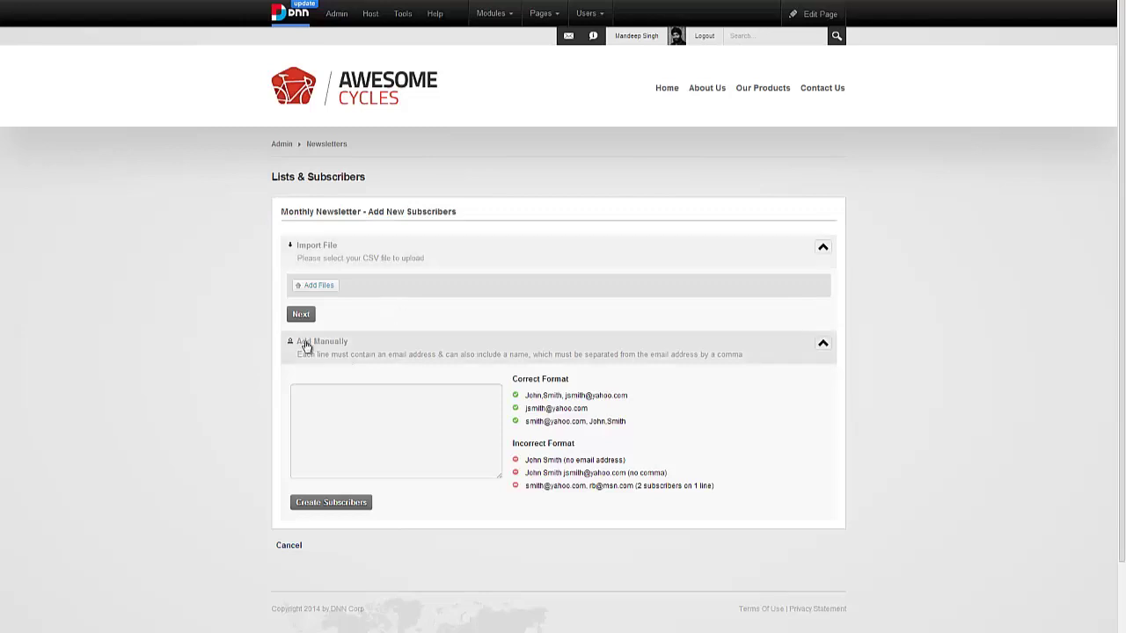
{"action": "left_click", "coordinate": [441, 425]}
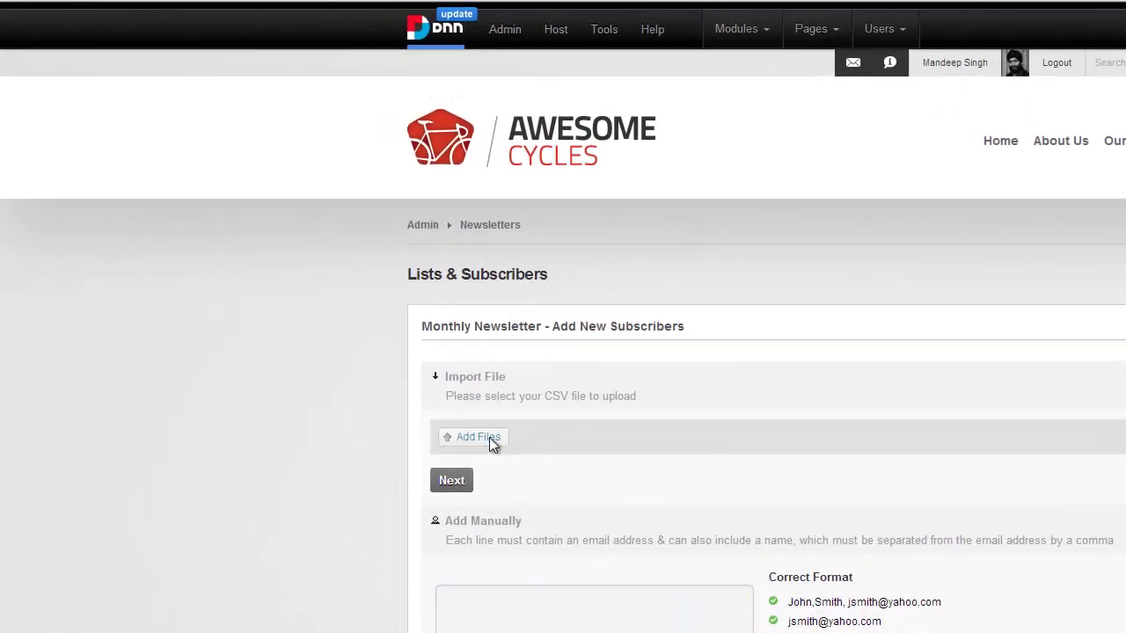
- Start adding files for import and open MOCK_DATA.csv in Excel to inspect its columns
{"action": "left_click", "coordinate": [490, 440]}
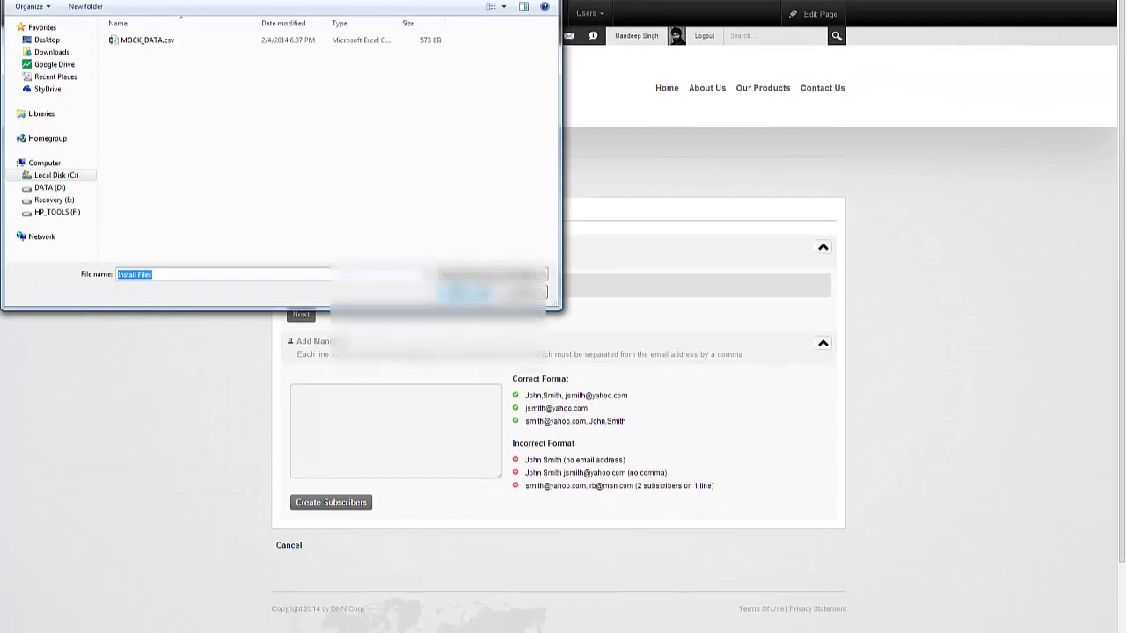
{"action": "left_click", "coordinate": [88, 588]}
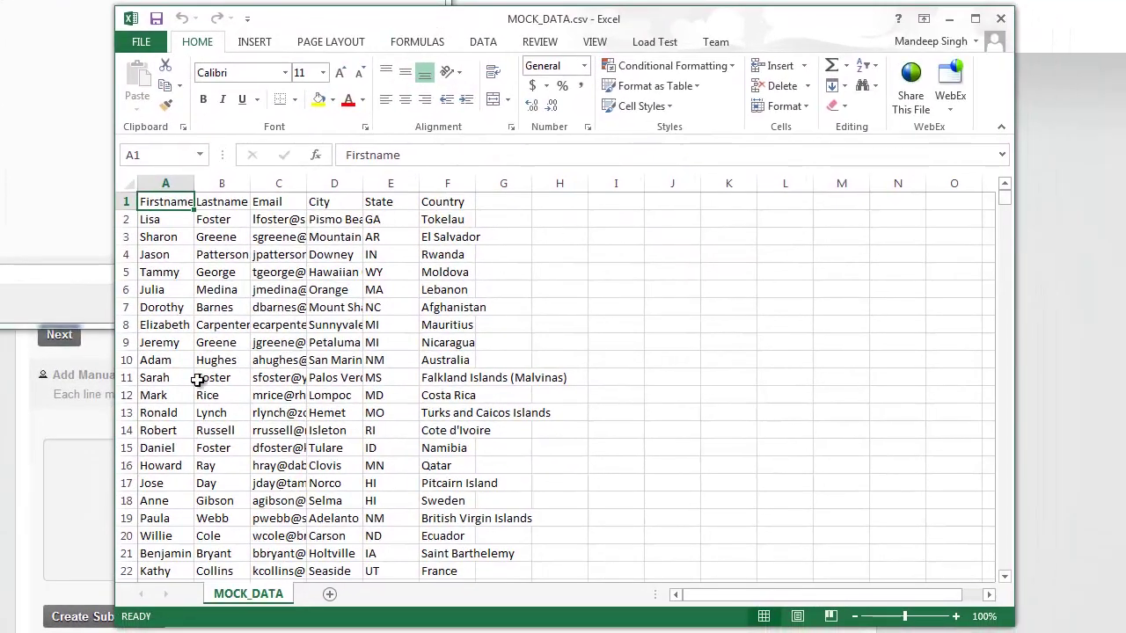
{"action": "left_click", "coordinate": [178, 381]}
{"action": "key", "text": "ctrl+Down"}
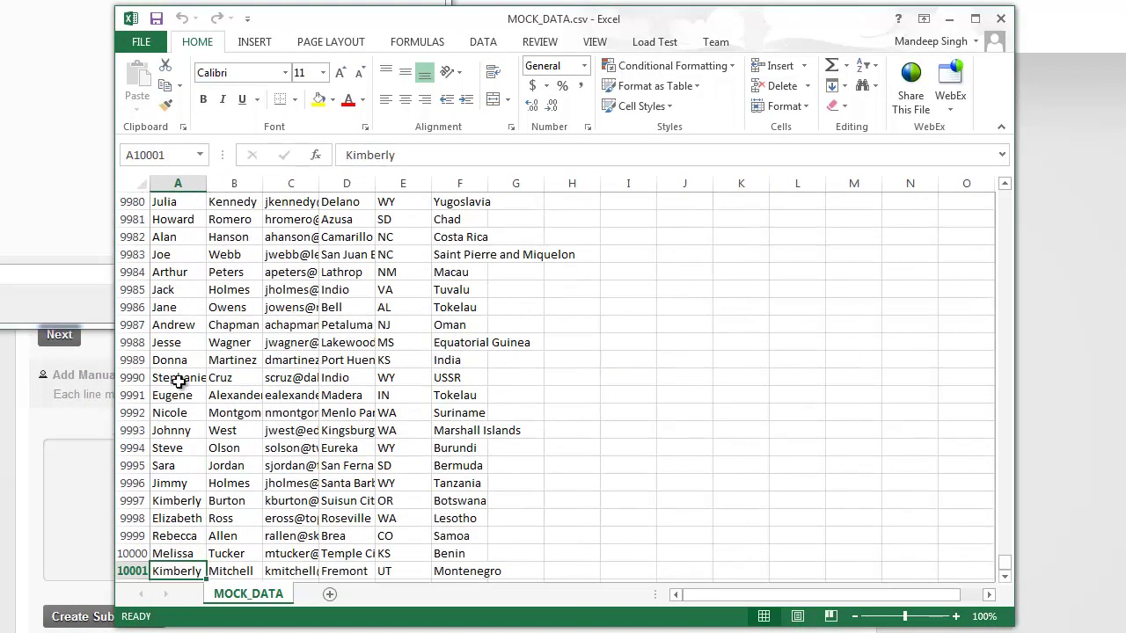
{"action": "scroll", "coordinate": [178, 381], "scroll_direction": "up", "scroll_amount": 6}
{"action": "scroll", "coordinate": [179, 381], "scroll_direction": "up", "scroll_amount": 5}
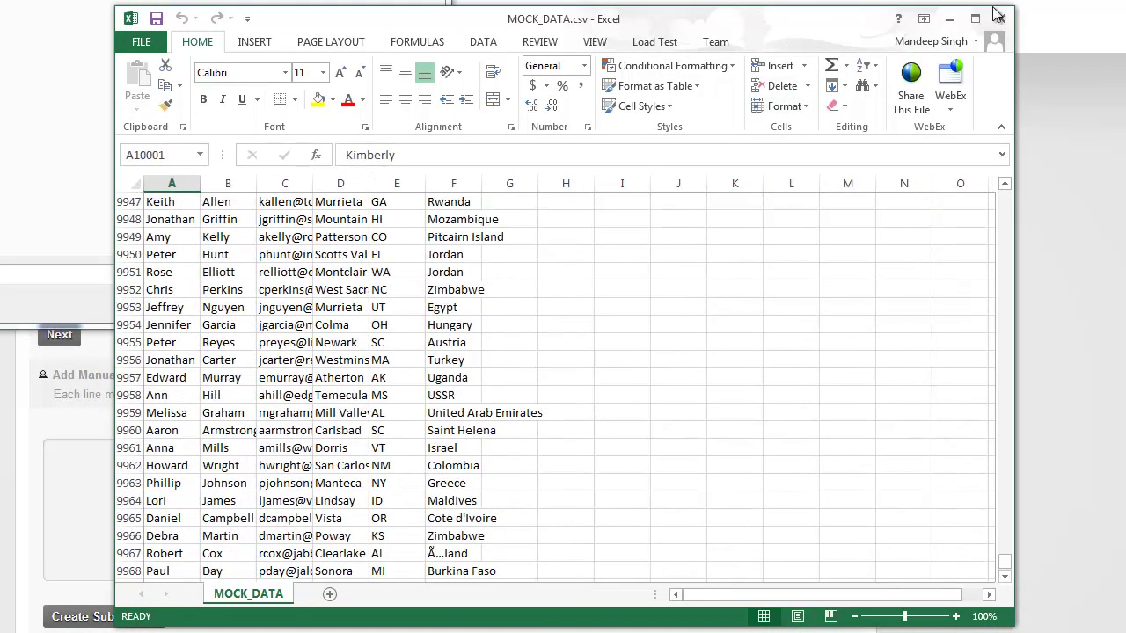
{"action": "left_click", "coordinate": [294, 325]}
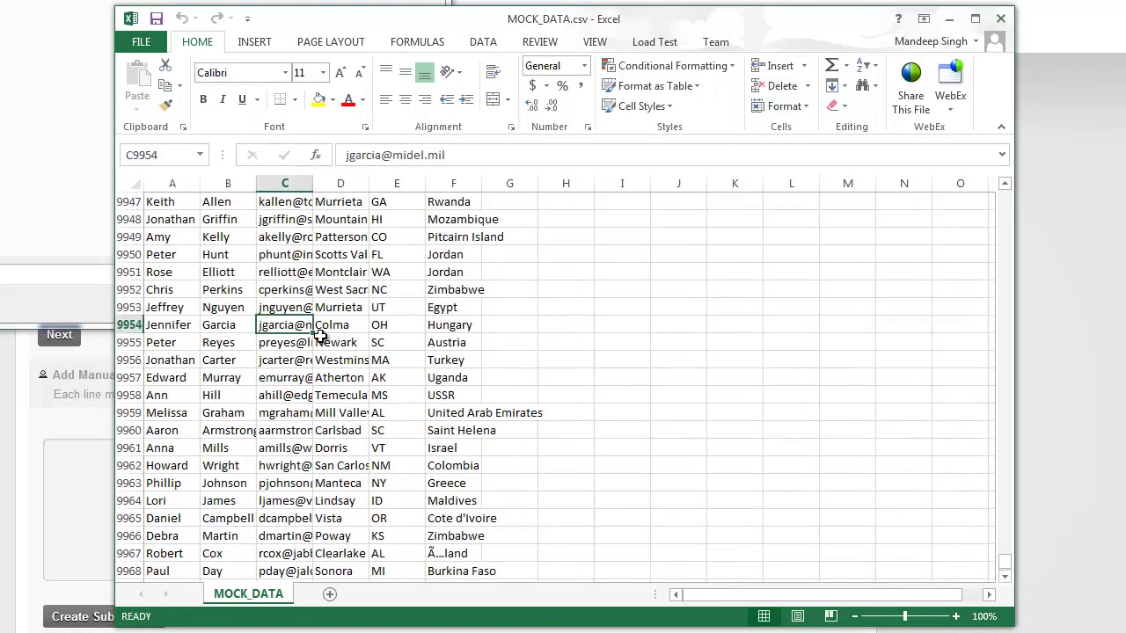
{"action": "scroll", "coordinate": [321, 337], "scroll_direction": "up", "scroll_amount": 4}
{"action": "key", "text": "ctrl+Home"}
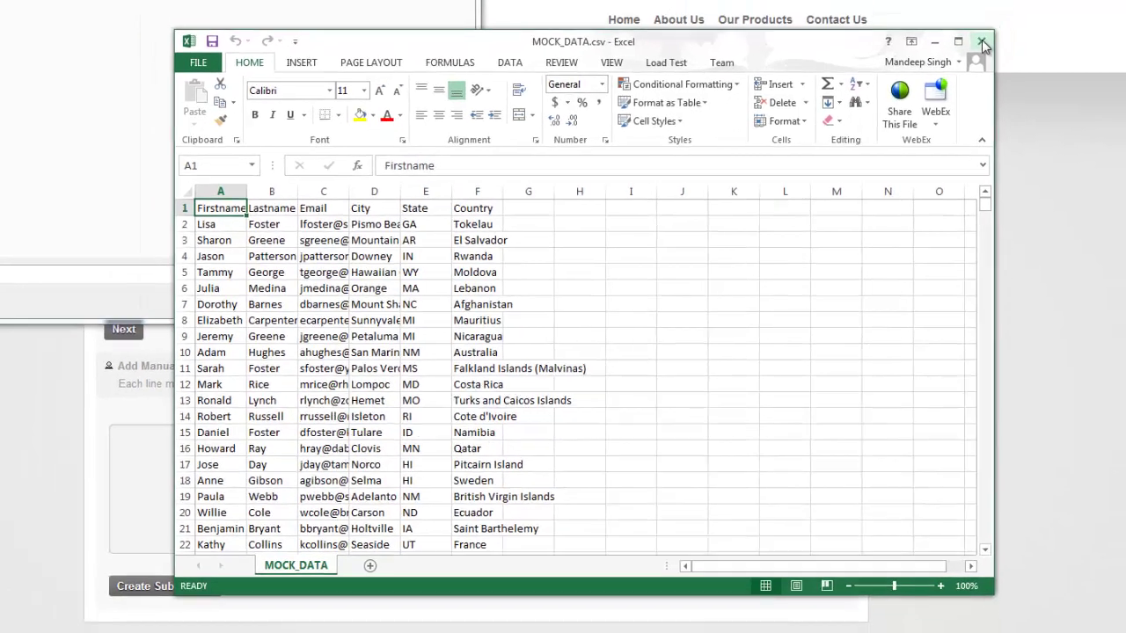
- Close Excel and upload MOCK_DATA.csv to the import
{"action": "left_click", "coordinate": [982, 43]}
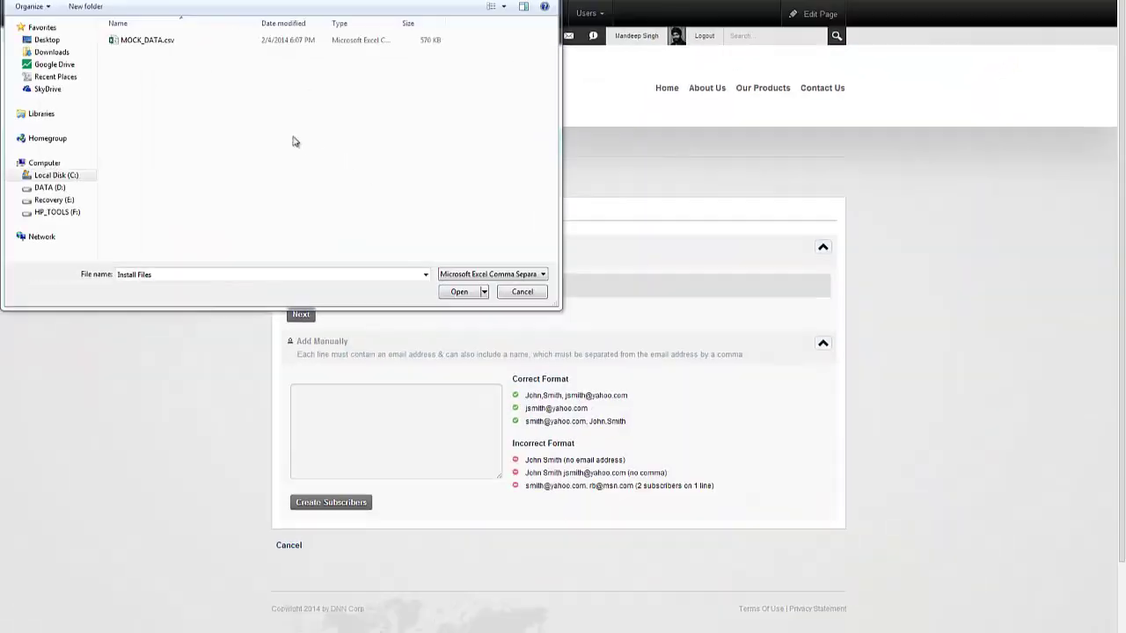
{"action": "left_click", "coordinate": [167, 41]}
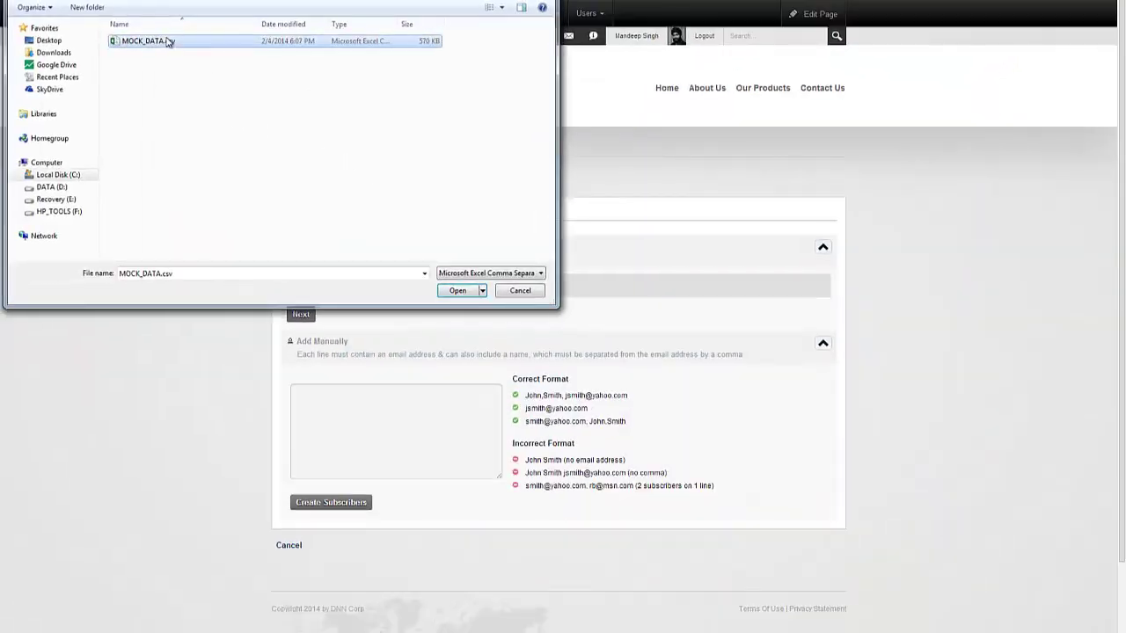
{"action": "double_click", "coordinate": [167, 41]}
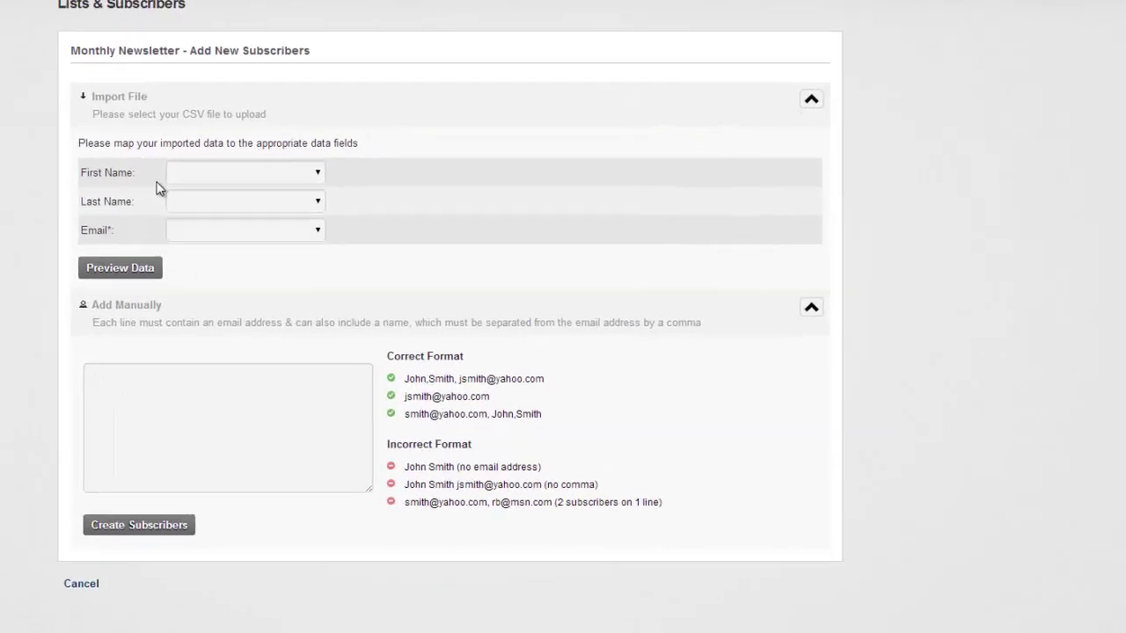
- Map Firstname, Lastname and Email to First Name, Last Name and Email, then preview the records
{"action": "left_click", "coordinate": [198, 175]}
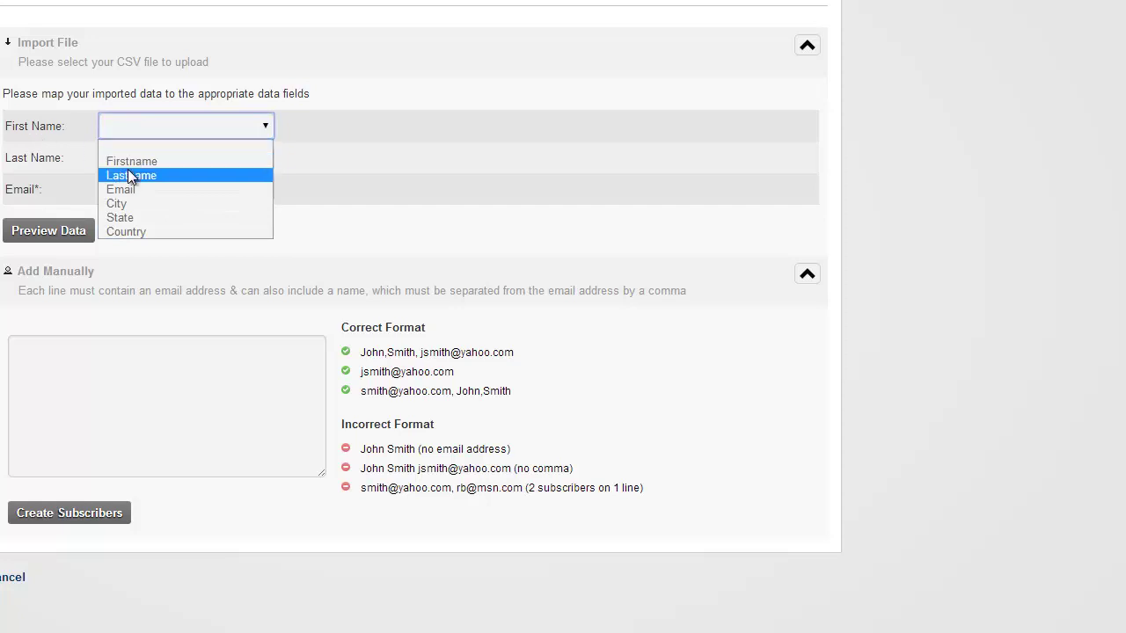
{"action": "left_click", "coordinate": [126, 163]}
{"action": "left_click", "coordinate": [112, 164]}
{"action": "left_click", "coordinate": [118, 204]}
{"action": "left_click", "coordinate": [140, 194]}
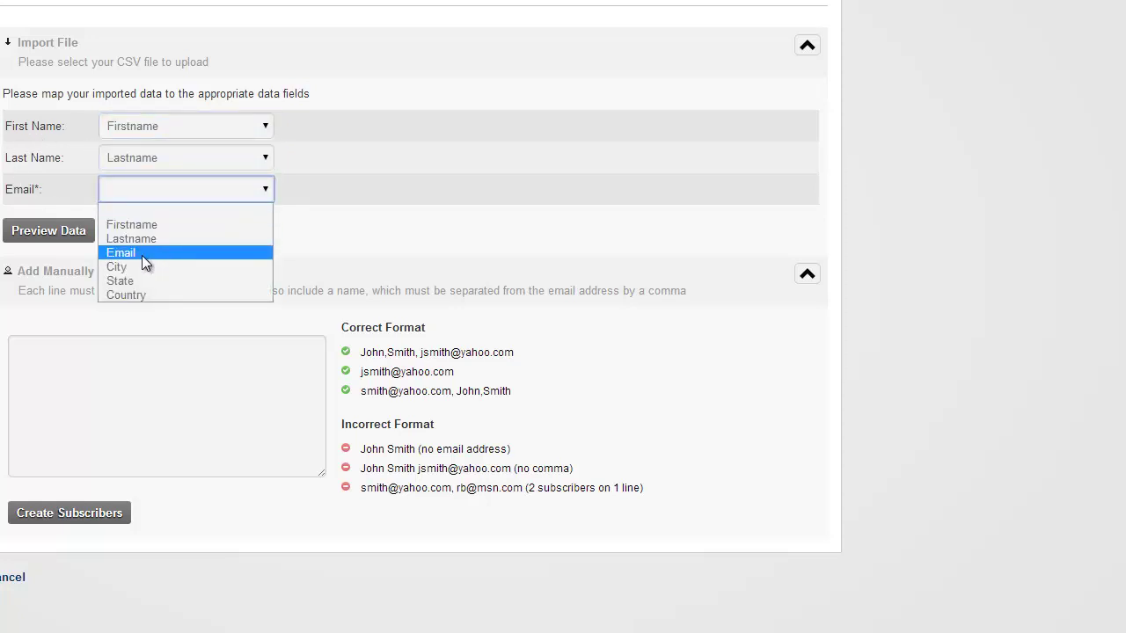
{"action": "left_click", "coordinate": [142, 255]}
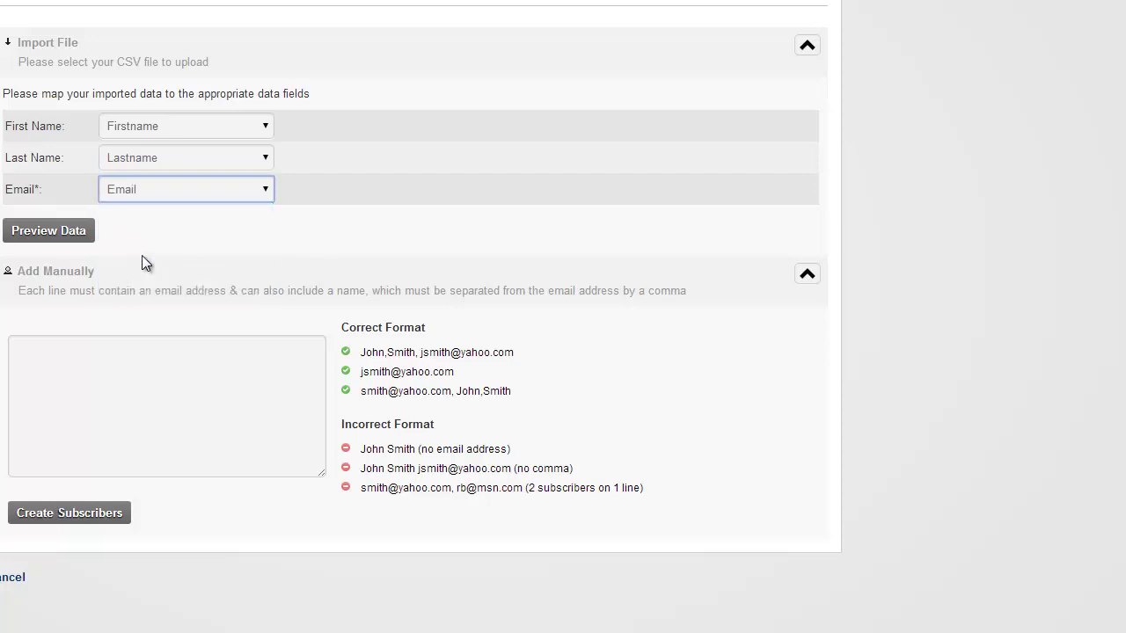
{"action": "left_click", "coordinate": [55, 231]}
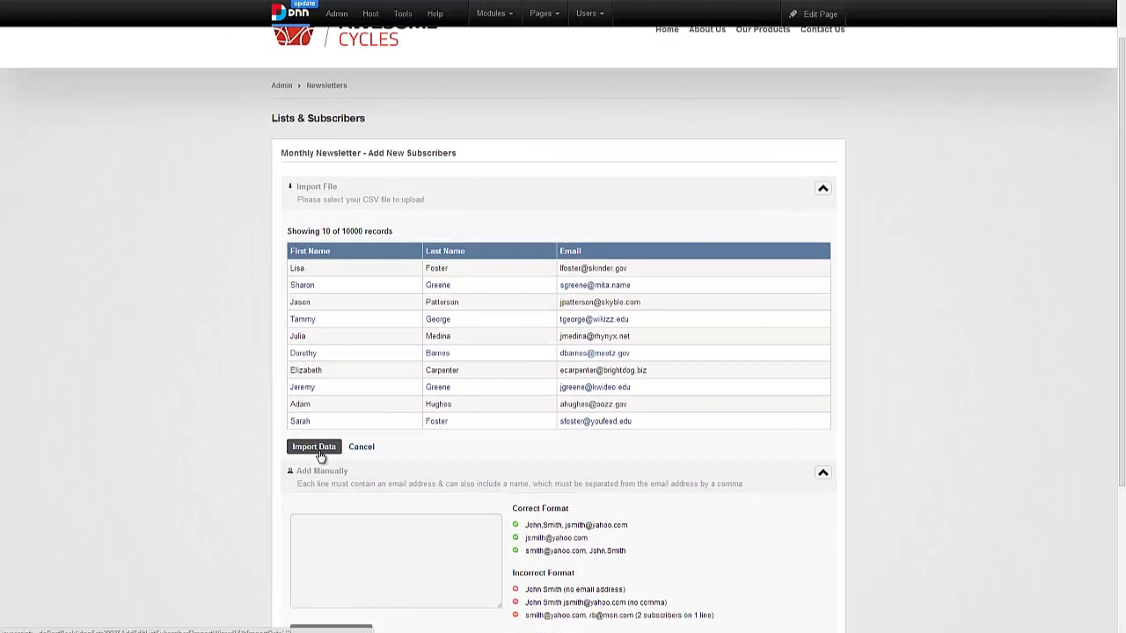
- Import the previewed records into Monthly Newsletter, bringing it to 9996 subscribers
{"action": "left_click", "coordinate": [320, 455]}
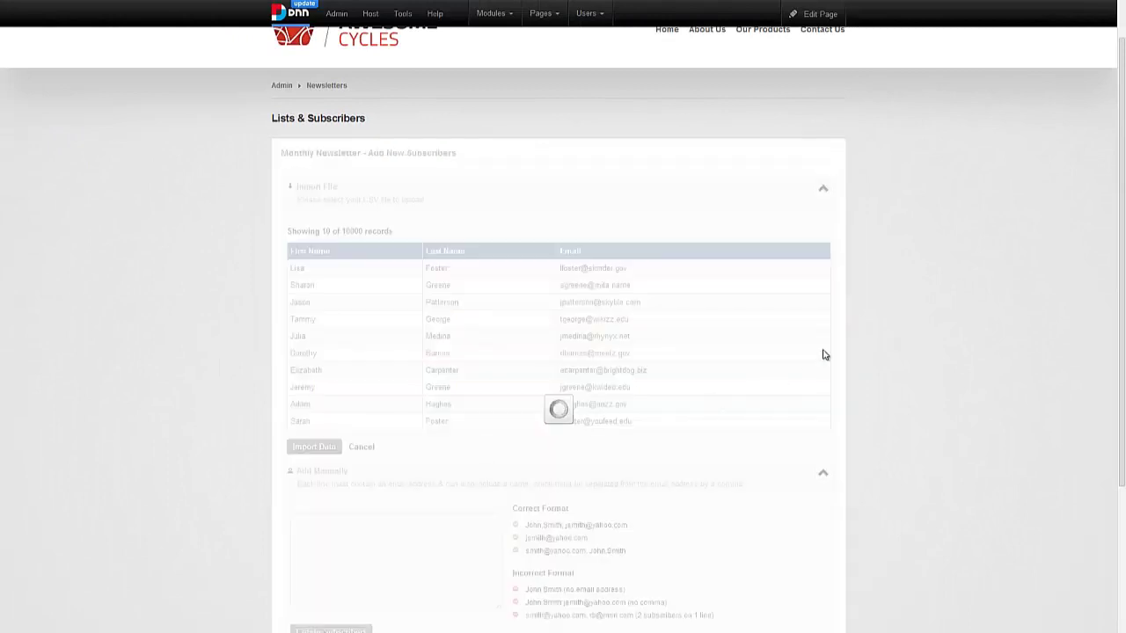
{"action": "scroll", "coordinate": [855, 350], "scroll_direction": "down", "scroll_amount": 1}
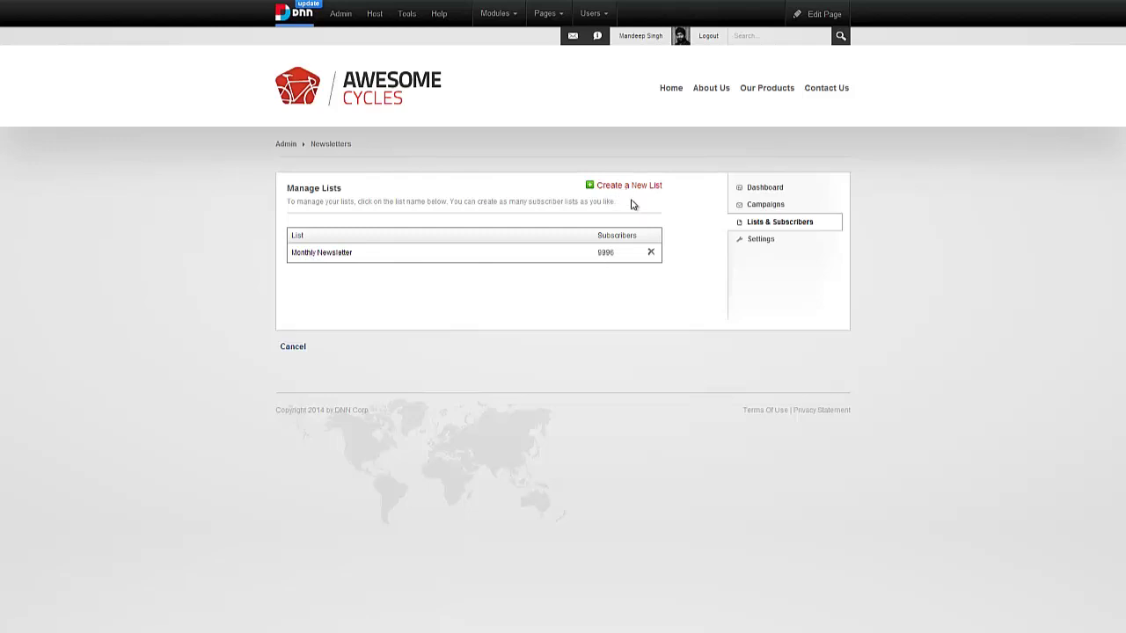
- Manually add the subscriber's email address, plus a name-and-email line, to Monthly Newsletter
{"action": "left_click", "coordinate": [333, 256]}
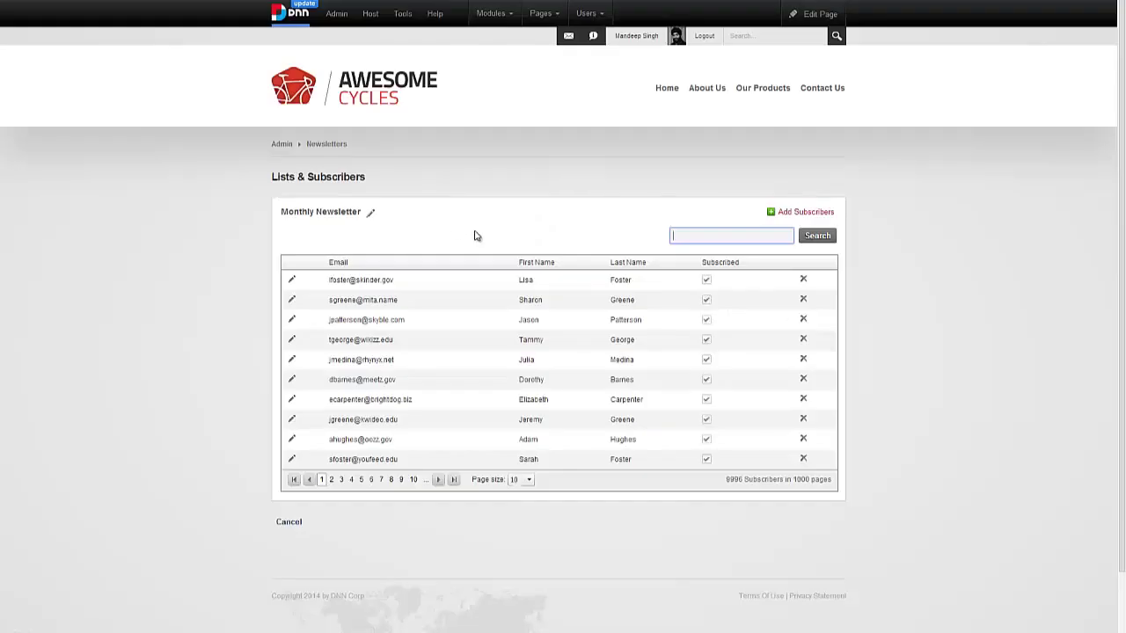
{"action": "left_click", "coordinate": [806, 216]}
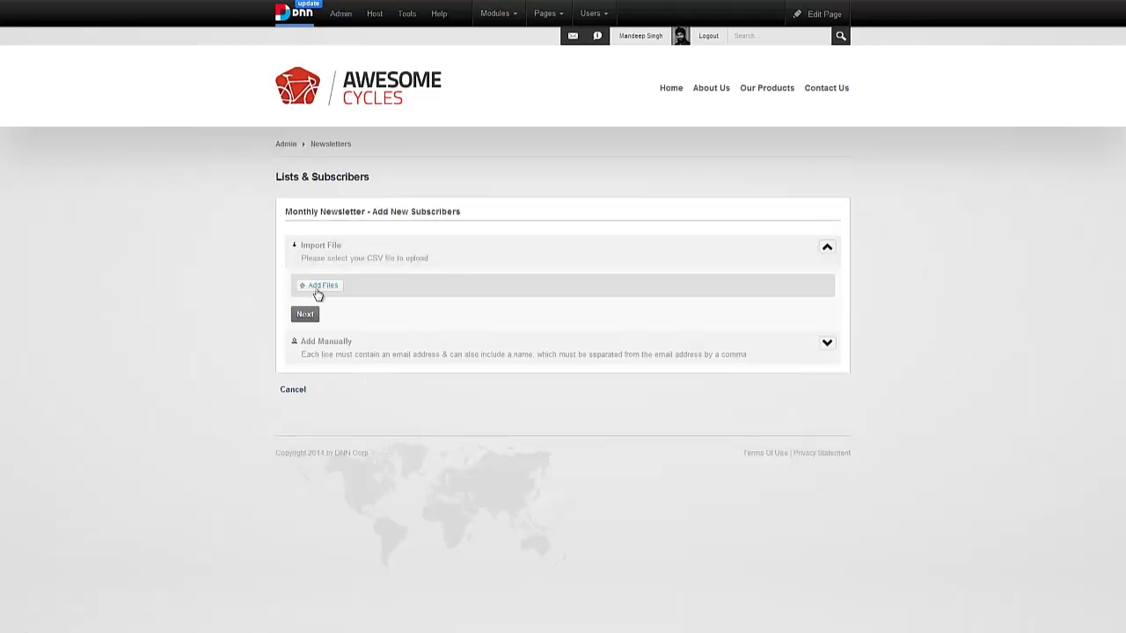
{"action": "left_click", "coordinate": [332, 341]}
{"action": "left_click", "coordinate": [404, 441]}
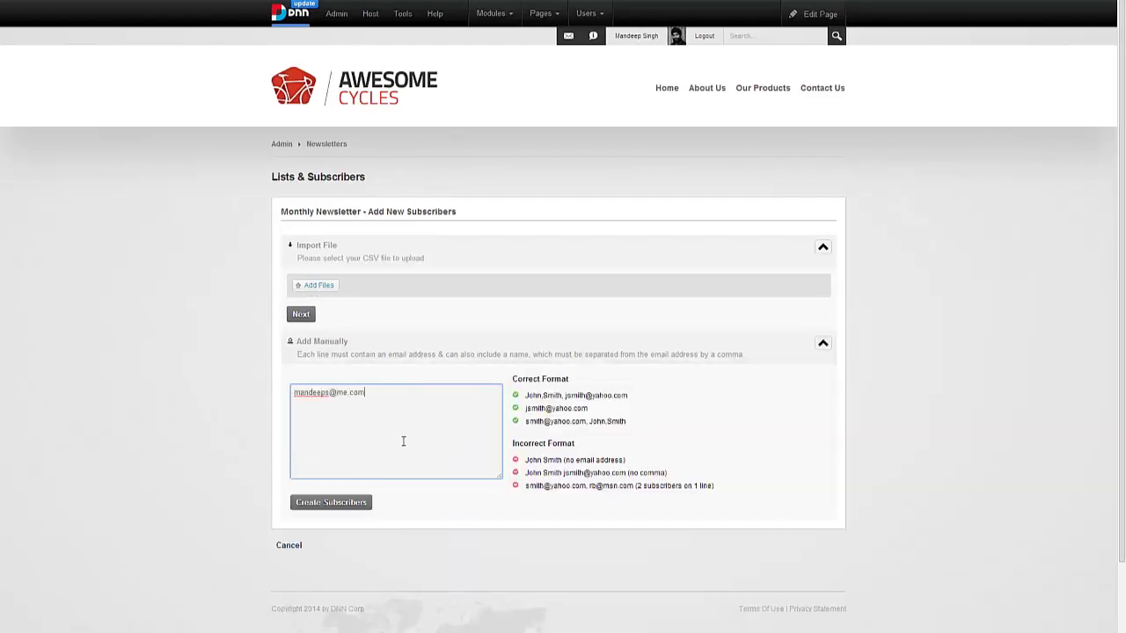
{"action": "key", "text": "Return"}
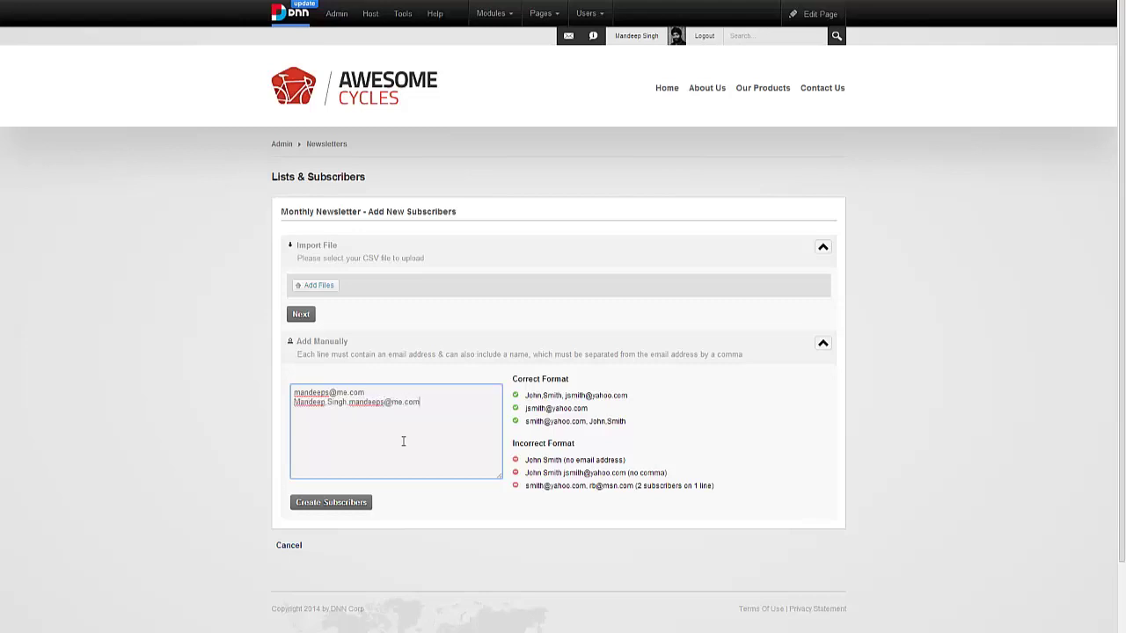
{"action": "left_click", "coordinate": [368, 506]}
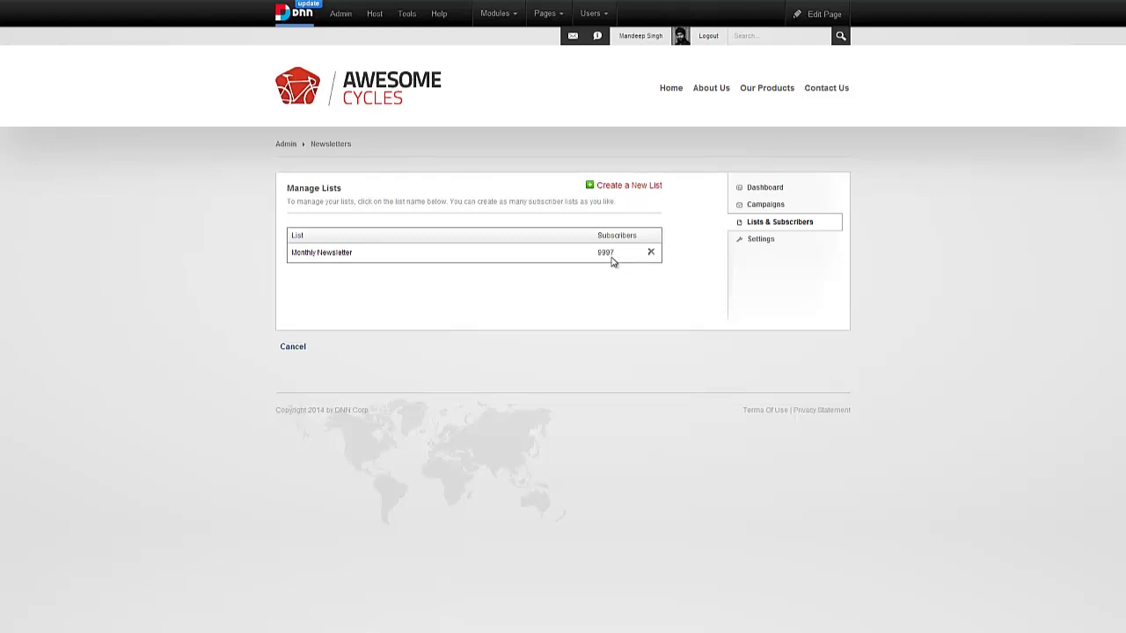
- Note the 9997 total and open the Monthly Newsletter subscriber table
{"action": "double_click", "coordinate": [605, 253]}
{"action": "left_click", "coordinate": [593, 309]}
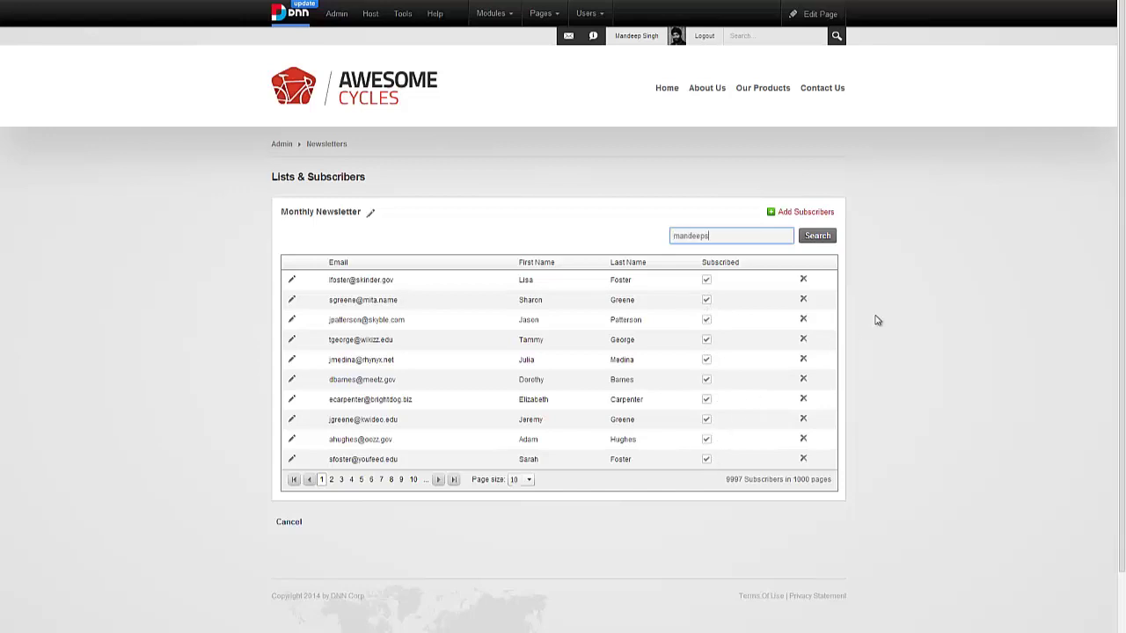
- Search the subscriber table by a fragment of the new email address
{"action": "type", "text": "@me.com"}
{"action": "left_click", "coordinate": [817, 236]}
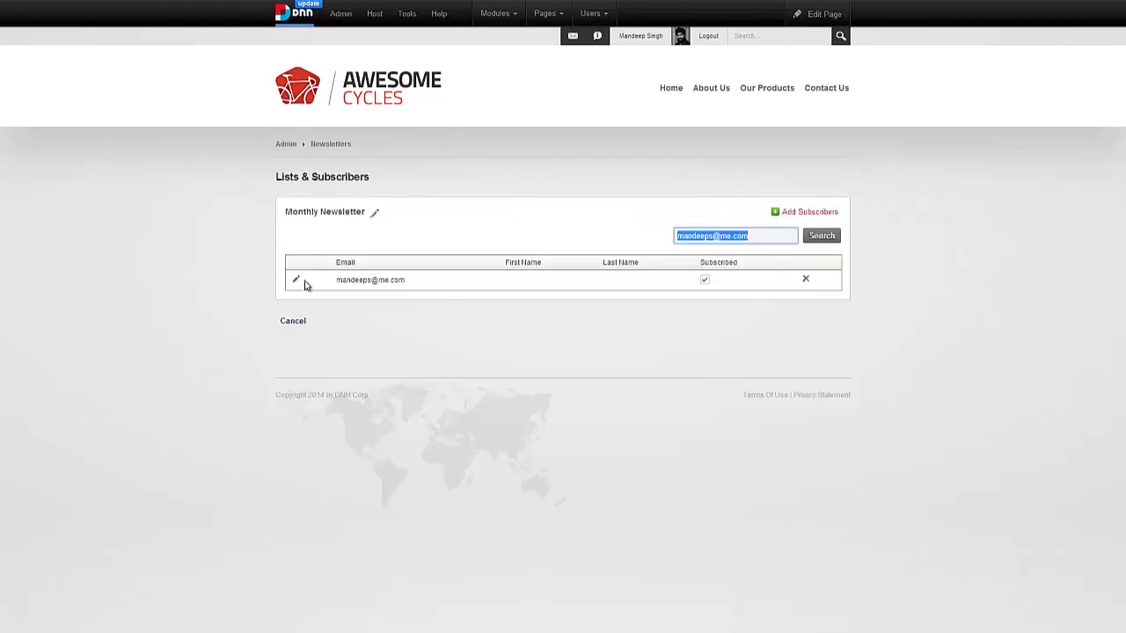
{"action": "left_click", "coordinate": [709, 285]}
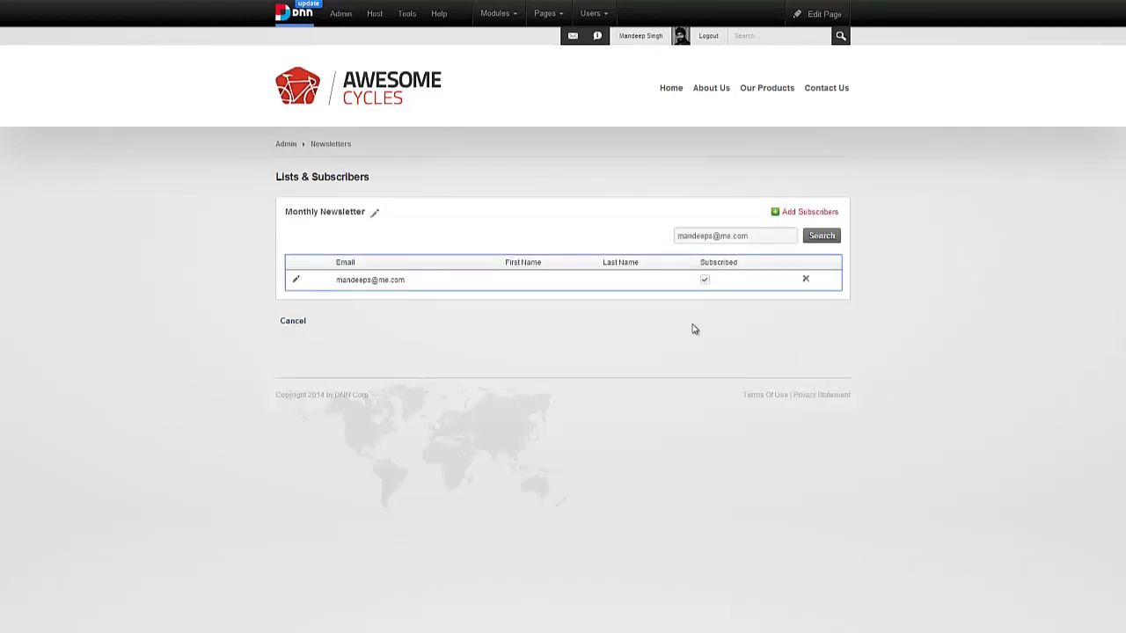
- Untick Subscribed on the found subscriber's row and save it
{"action": "left_click", "coordinate": [299, 281]}
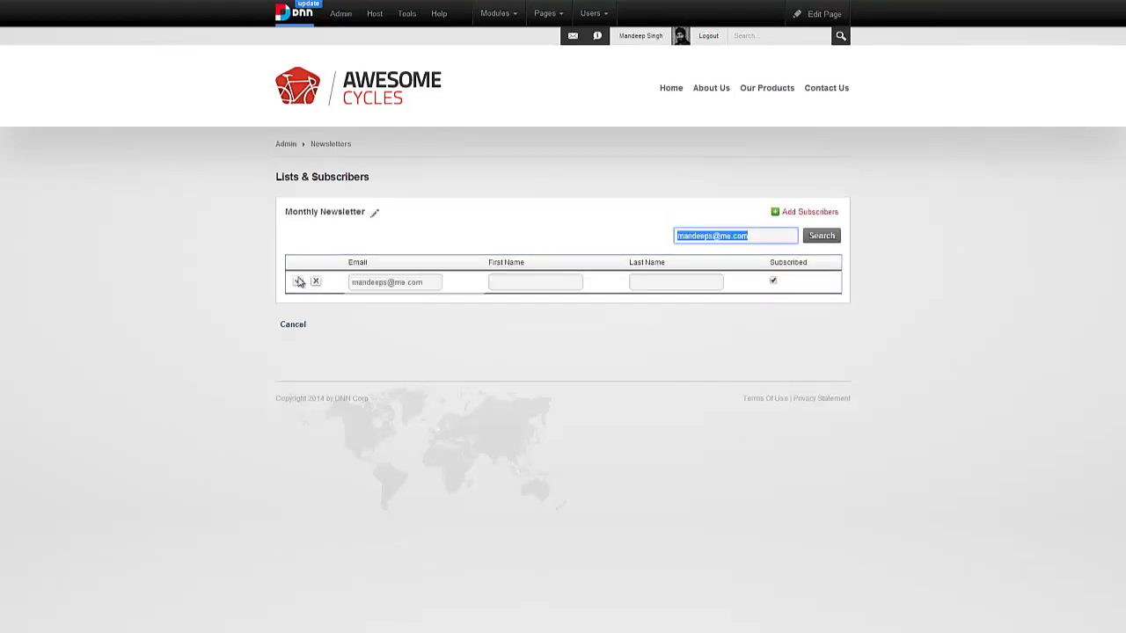
{"action": "left_click", "coordinate": [774, 282]}
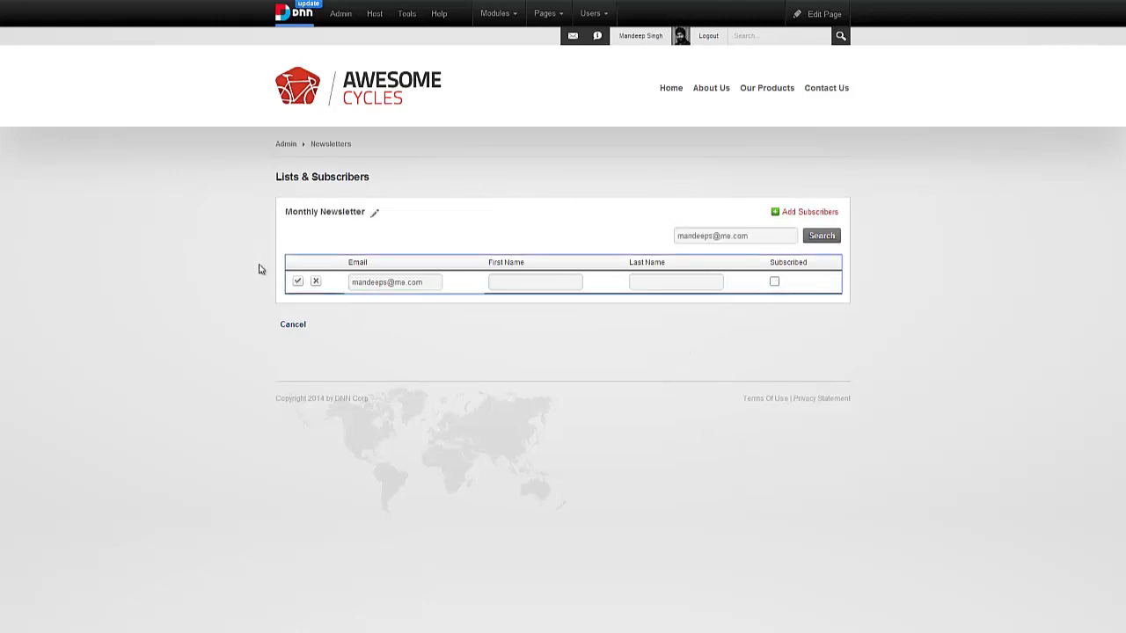
{"action": "left_click", "coordinate": [297, 282]}
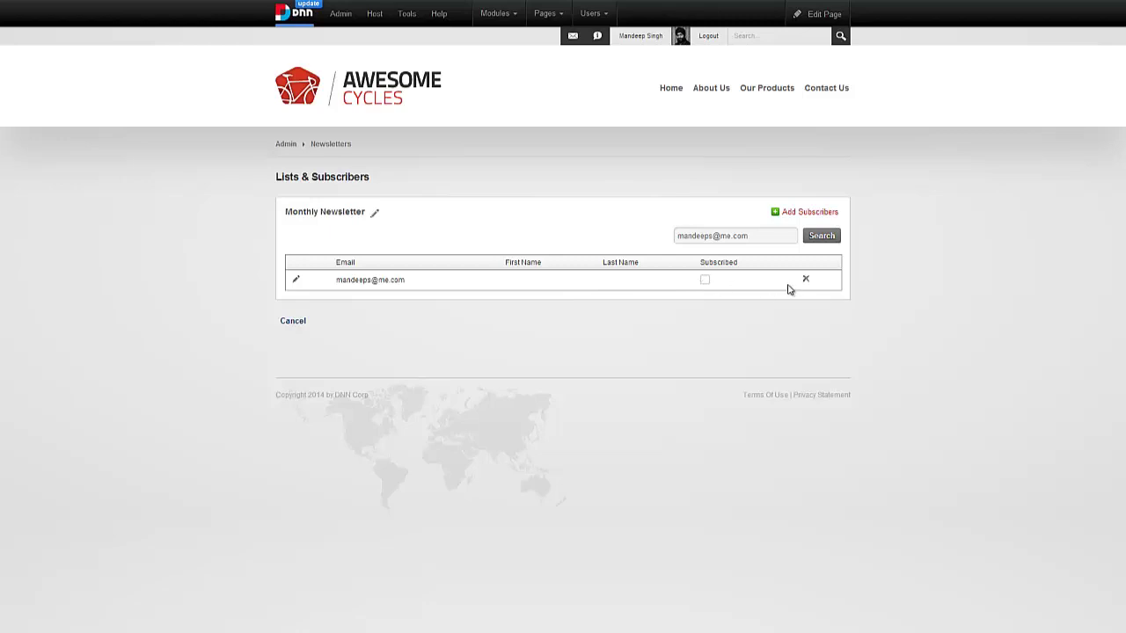
- Check Monthly Newsletter now shows 9996 subscribers, then start a new list from Manage Lists
{"action": "left_click", "coordinate": [295, 322]}
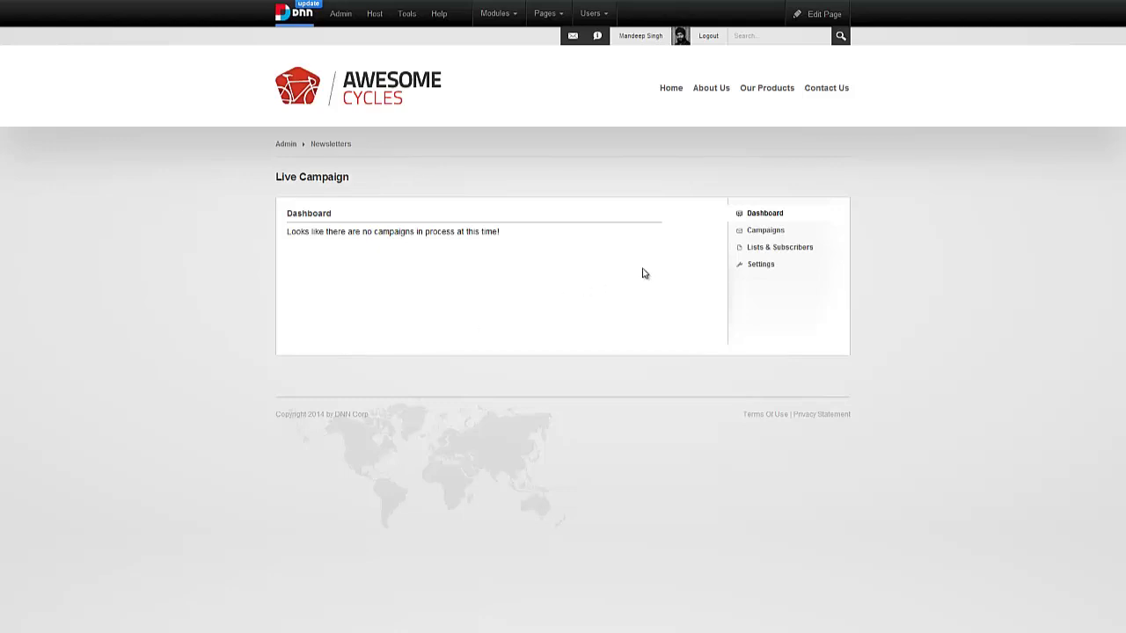
{"action": "left_click", "coordinate": [757, 250]}
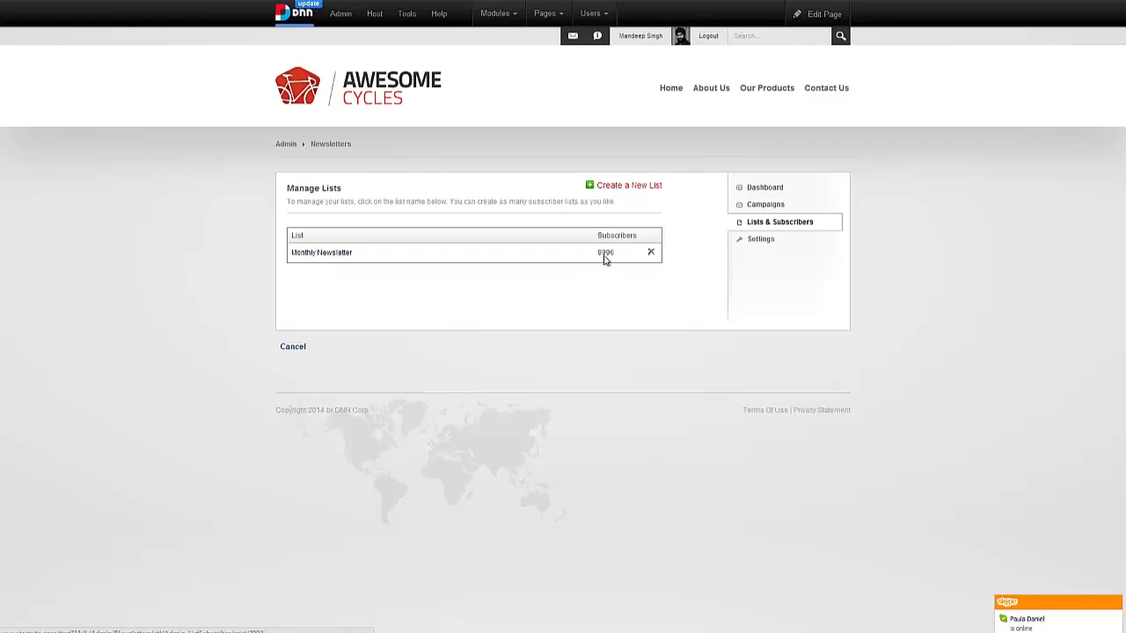
{"action": "left_click", "coordinate": [342, 258]}
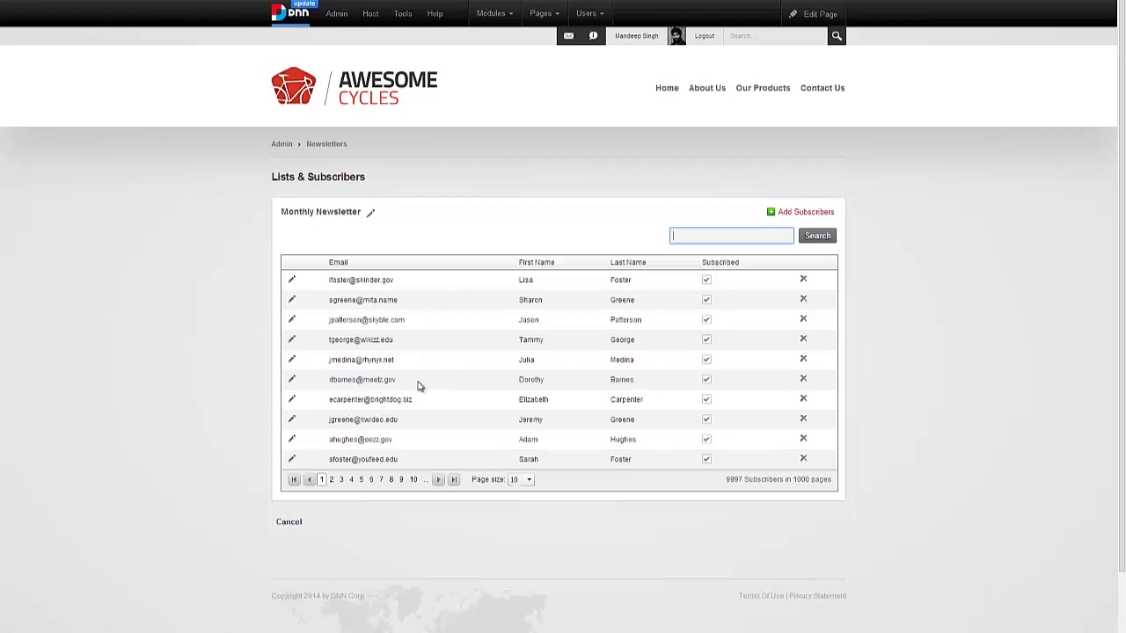
{"action": "left_click", "coordinate": [289, 526]}
{"action": "left_click", "coordinate": [744, 249]}
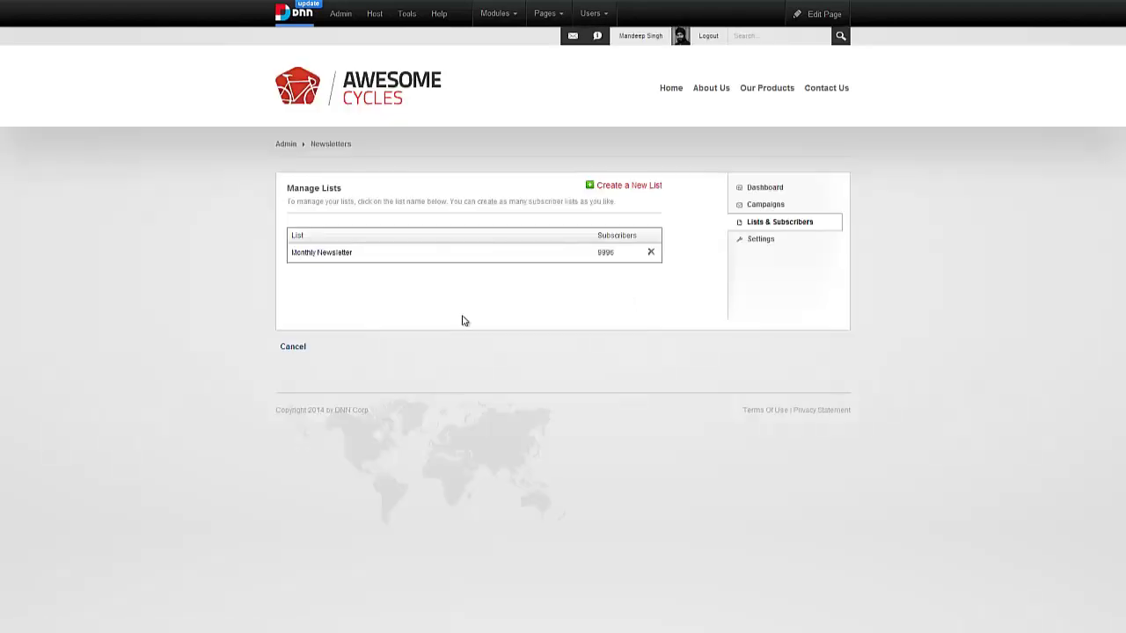
{"action": "left_click", "coordinate": [628, 187]}
- Enter the list name Promotions & Deals and description 'Be the first one to know'
{"action": "left_click", "coordinate": [526, 280]}
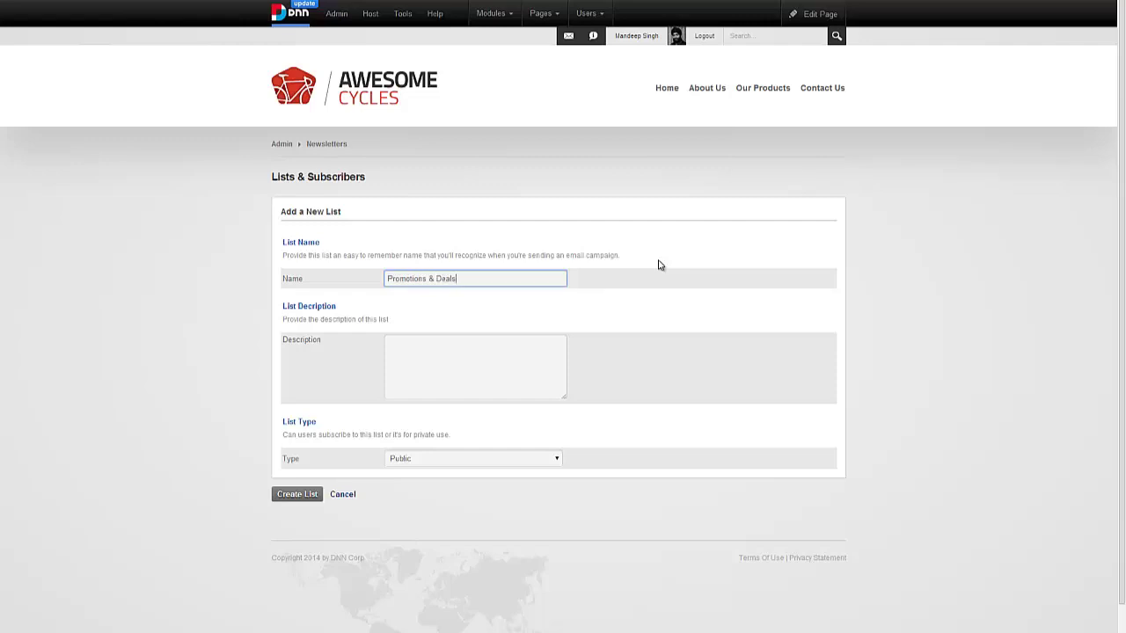
{"action": "left_click", "coordinate": [537, 341]}
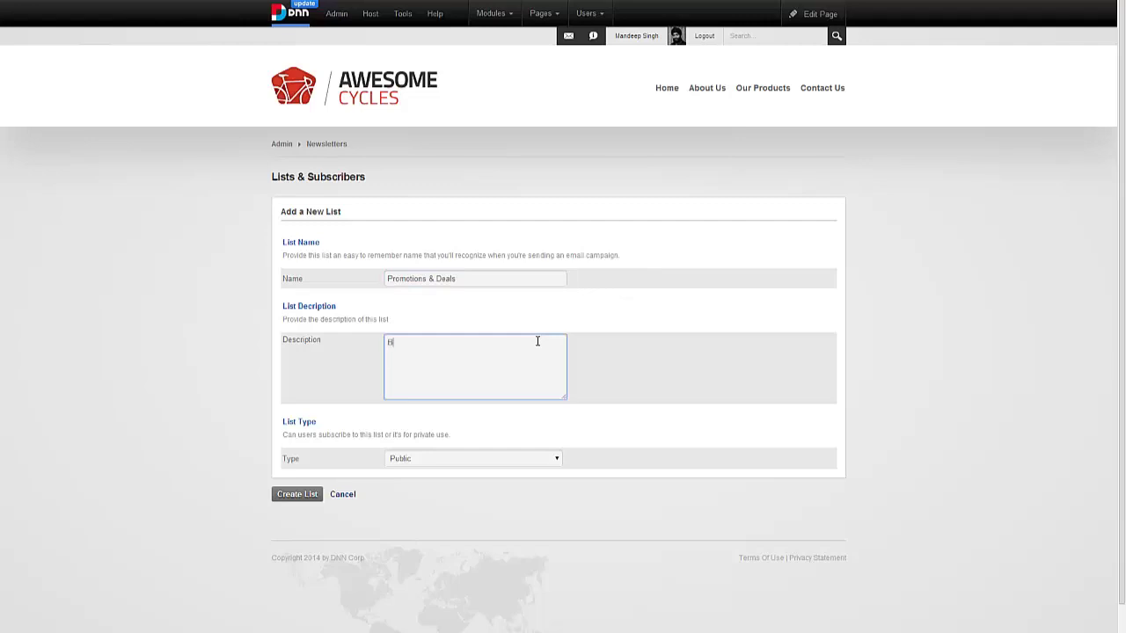
{"action": "type", "text": "Be the first one to know when we have a sale"}
- Create the Promotions & Deals list and manually add the subscriber's email address as its first member
{"action": "left_click", "coordinate": [294, 495]}
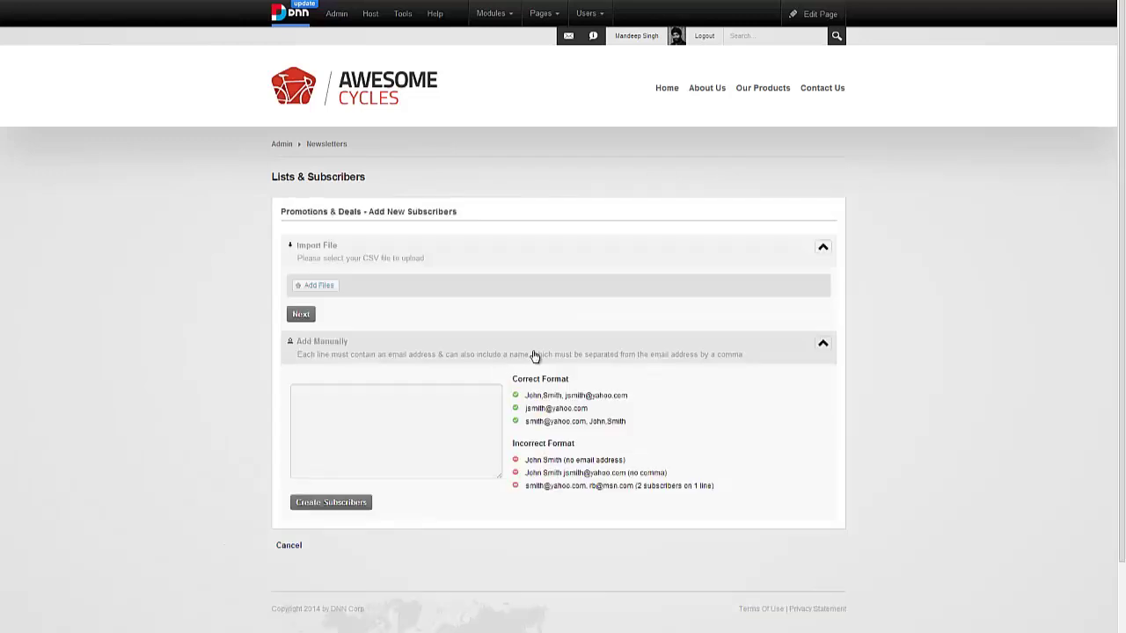
{"action": "left_click", "coordinate": [365, 423]}
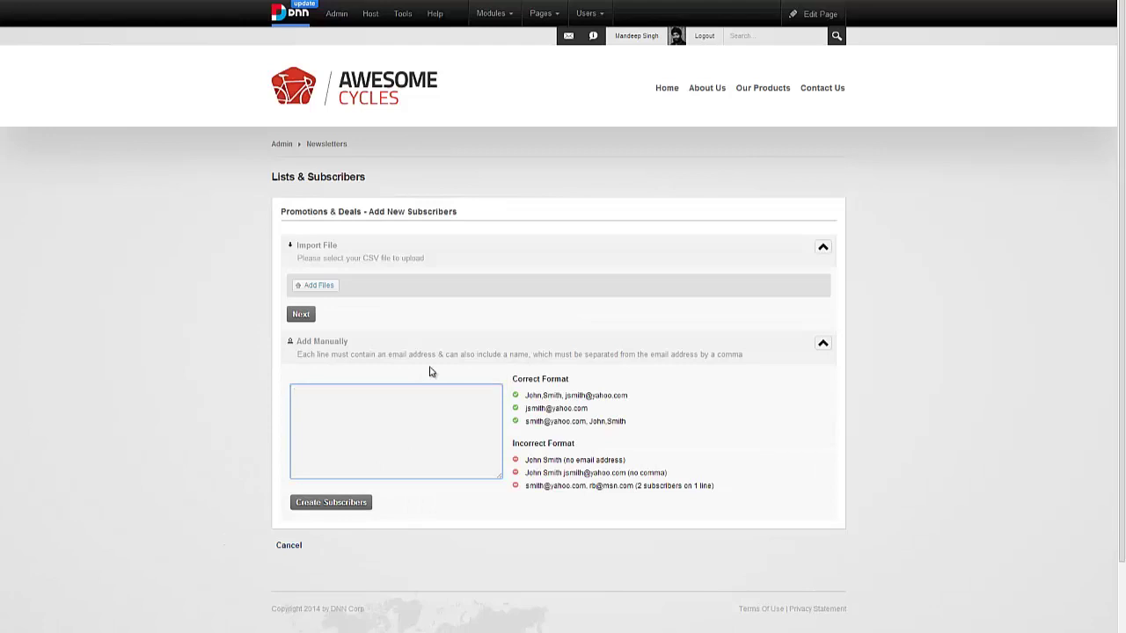
{"action": "left_click_drag", "start_coordinate": [378, 420], "coordinate": [273, 406]}
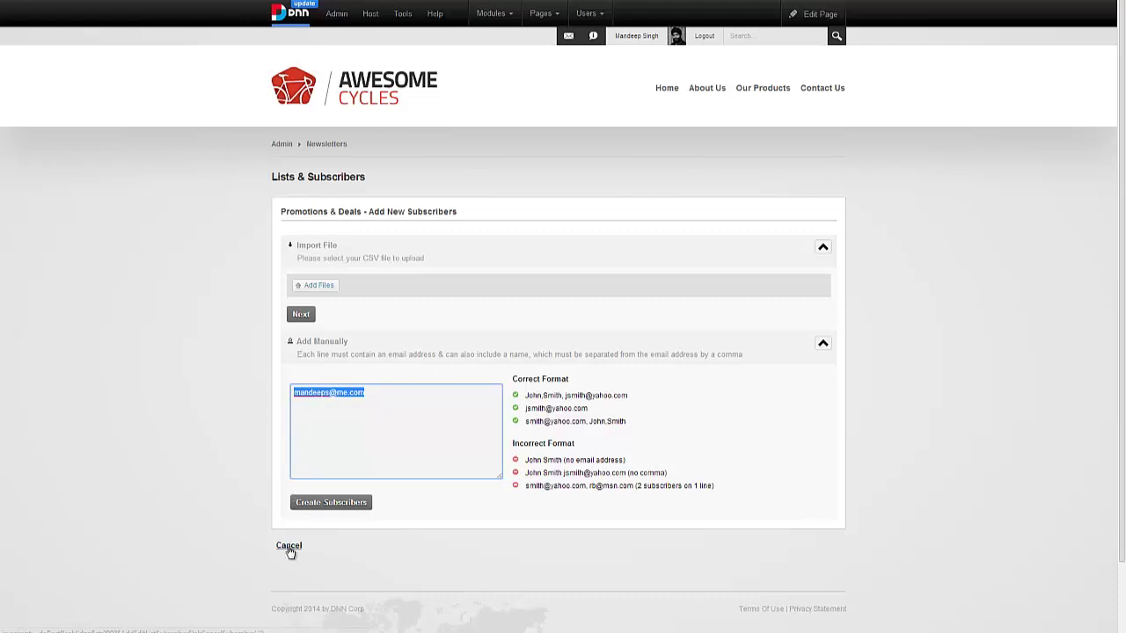
{"action": "left_click", "coordinate": [335, 501]}
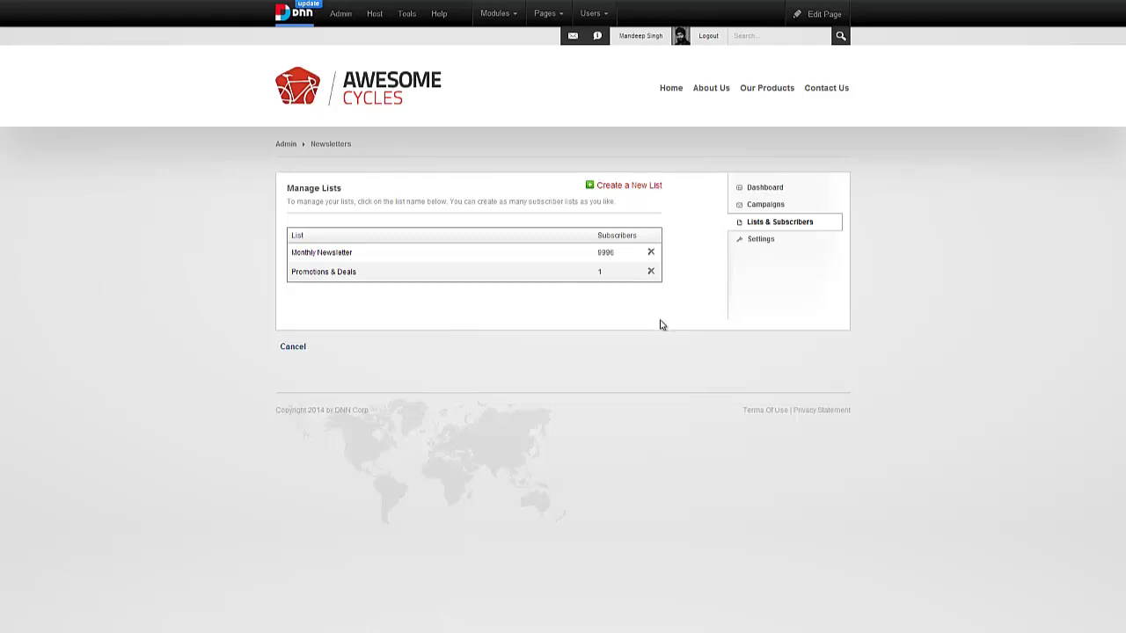
- Leave the Live Campaign dashboard and go to the site's home page
{"action": "left_click", "coordinate": [286, 351]}
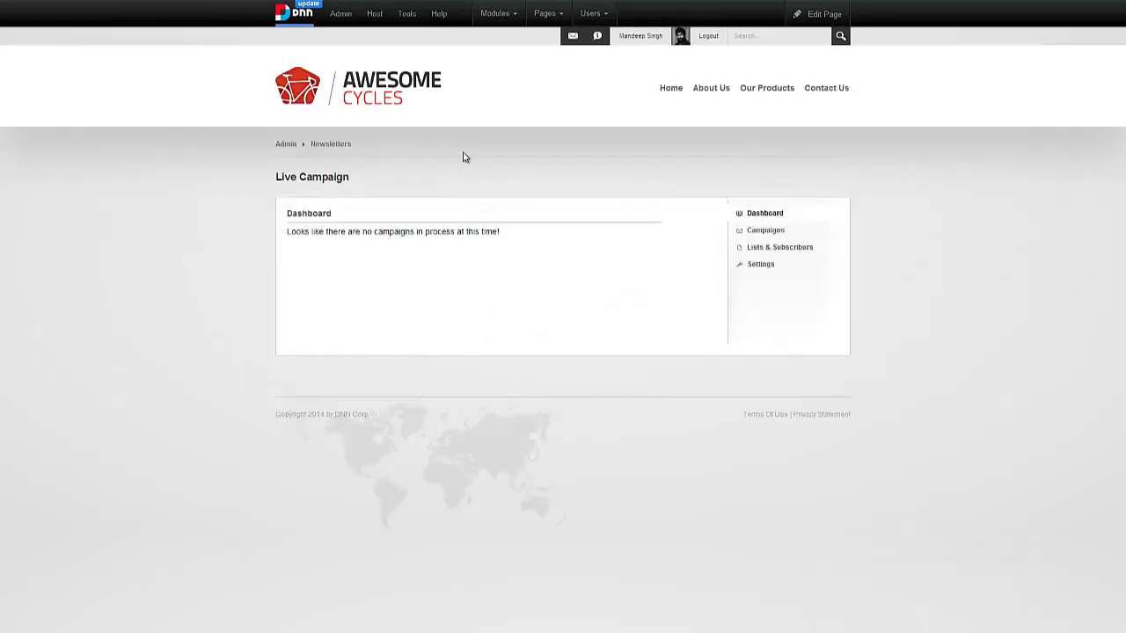
{"action": "left_click", "coordinate": [667, 89]}
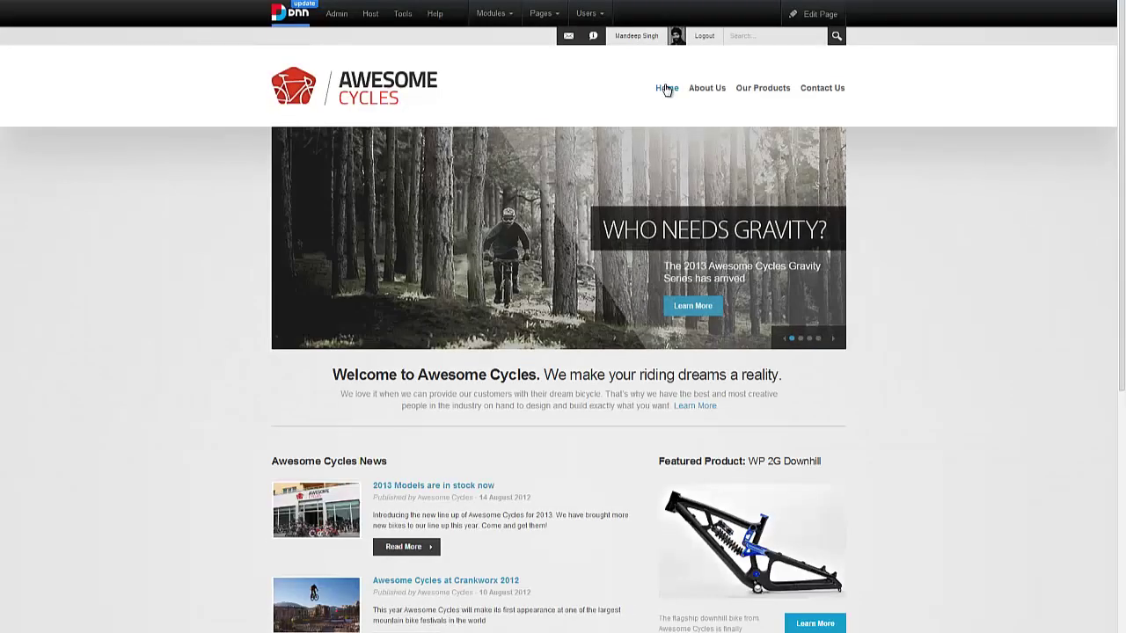
{"action": "scroll", "coordinate": [605, 261], "scroll_direction": "down", "scroll_amount": 5}
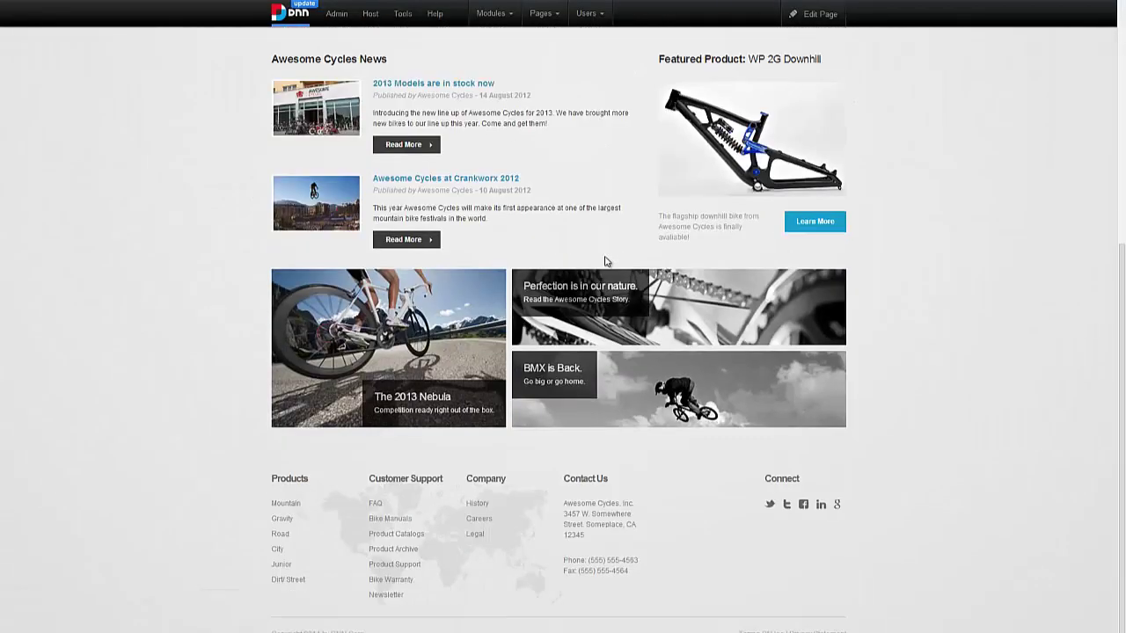
{"action": "scroll", "coordinate": [605, 262], "scroll_direction": "up", "scroll_amount": 5}
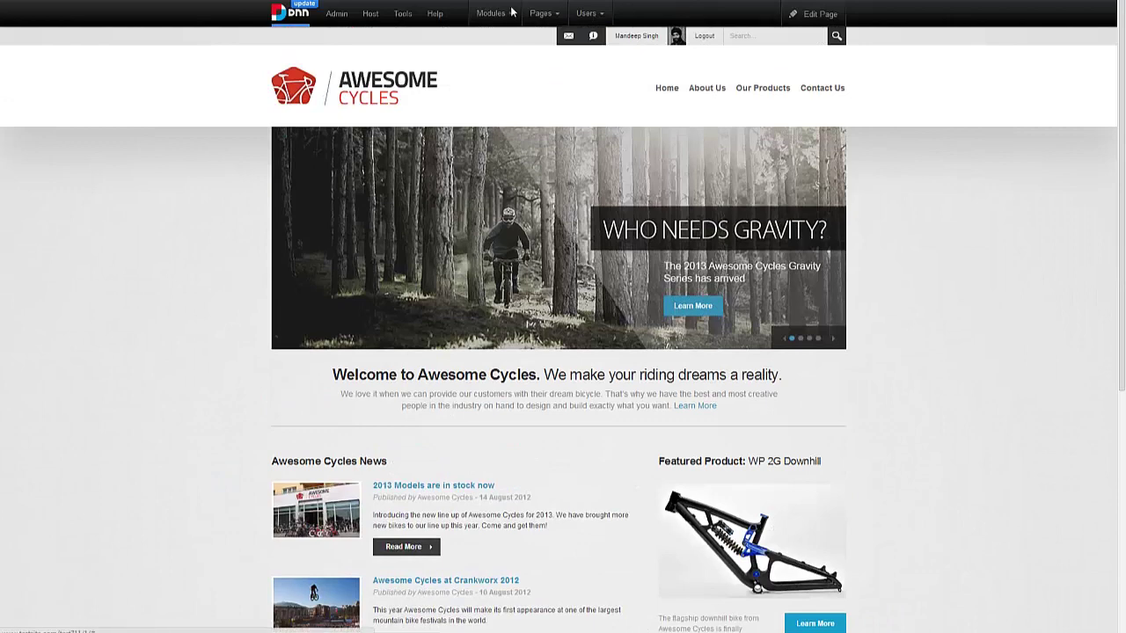
- Drag the Live Campaign Signup module into the home page sidebar above Featured Product
{"action": "mouse_move", "coordinate": [510, 12]}
{"action": "left_click", "coordinate": [507, 44]}
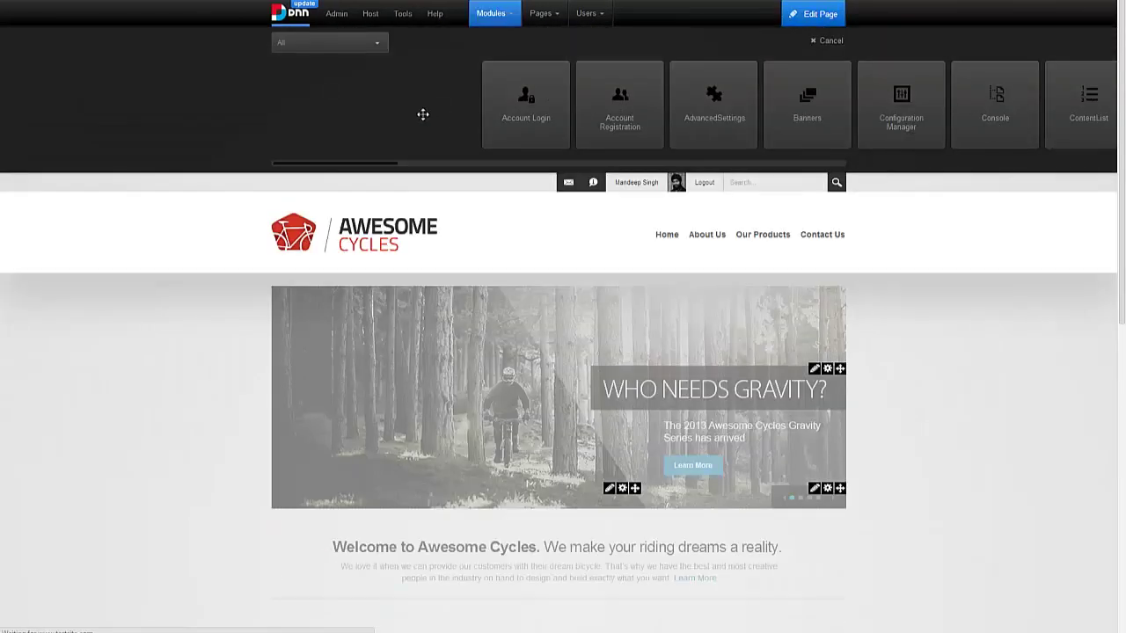
{"action": "left_click_drag", "start_coordinate": [370, 168], "coordinate": [605, 169]}
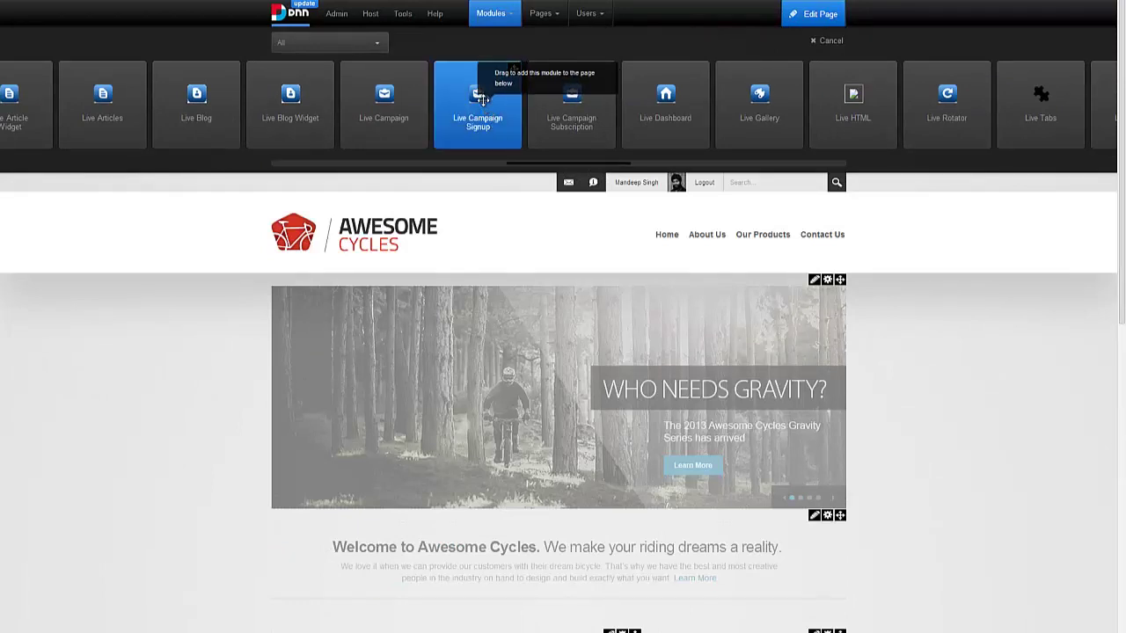
{"action": "left_click_drag", "start_coordinate": [492, 122], "coordinate": [748, 477]}
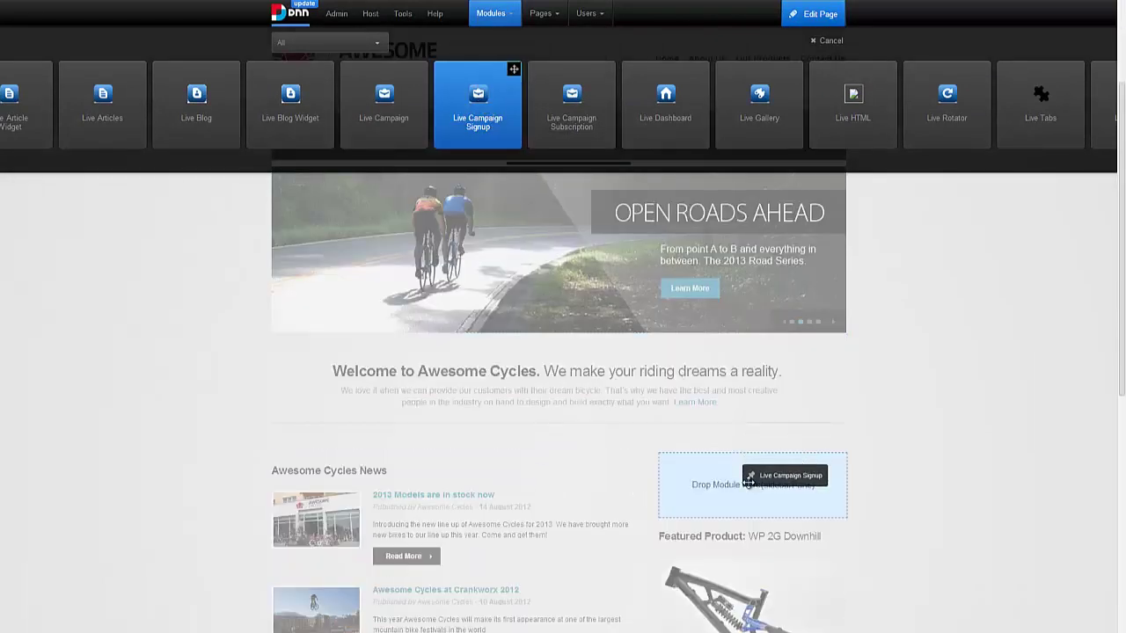
{"action": "left_click_drag", "start_coordinate": [748, 479], "coordinate": [750, 482]}
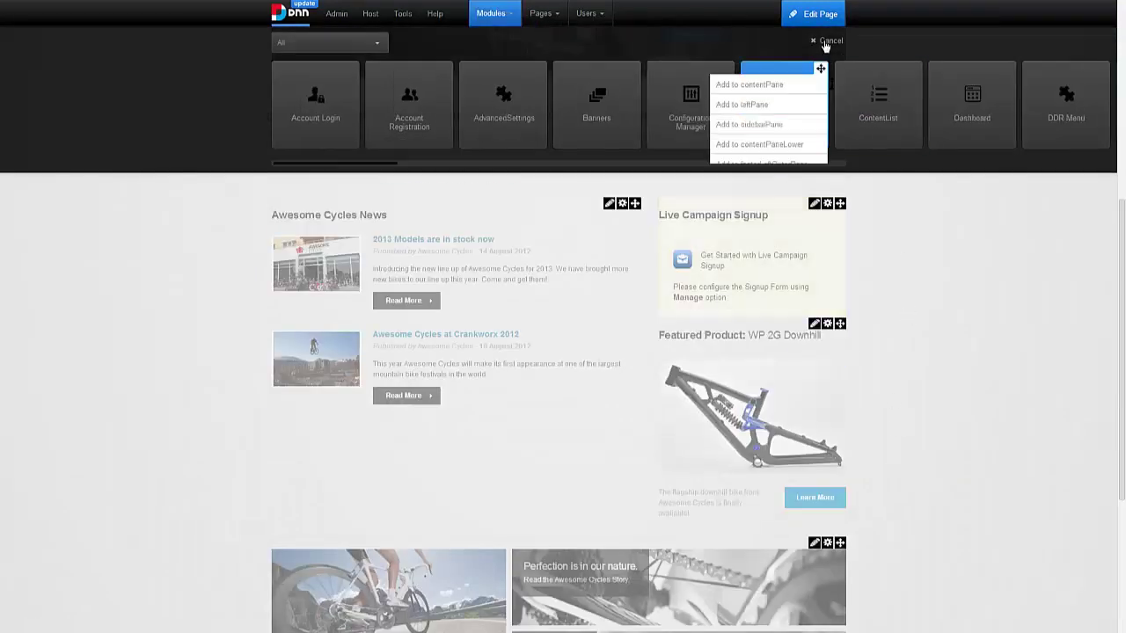
{"action": "left_click", "coordinate": [825, 41]}
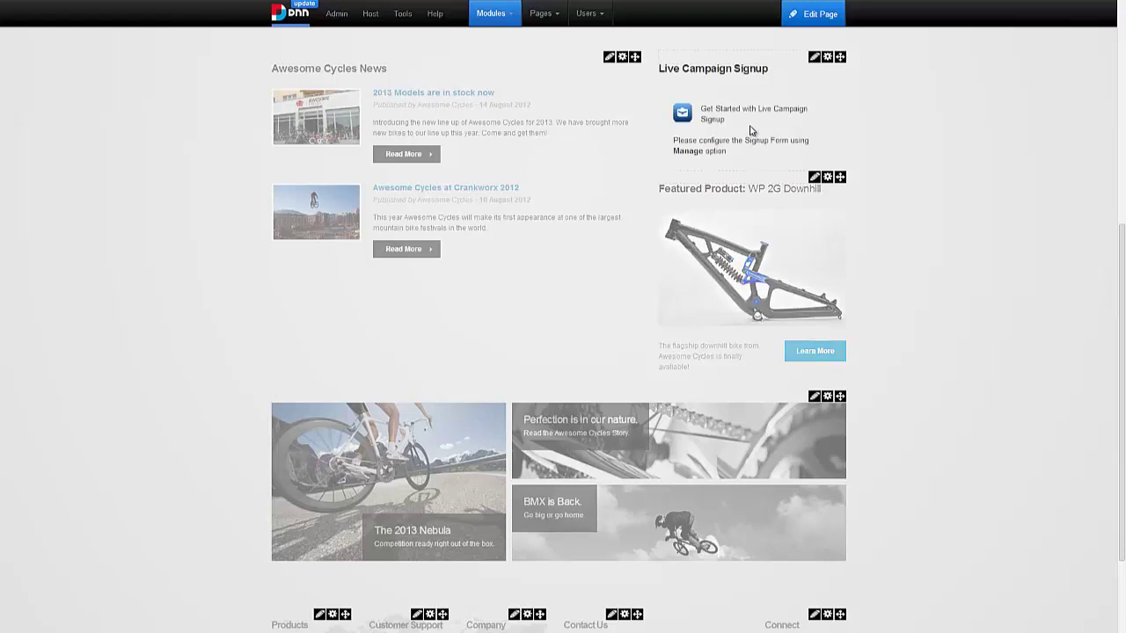
{"action": "scroll", "coordinate": [744, 150], "scroll_direction": "up", "scroll_amount": 1}
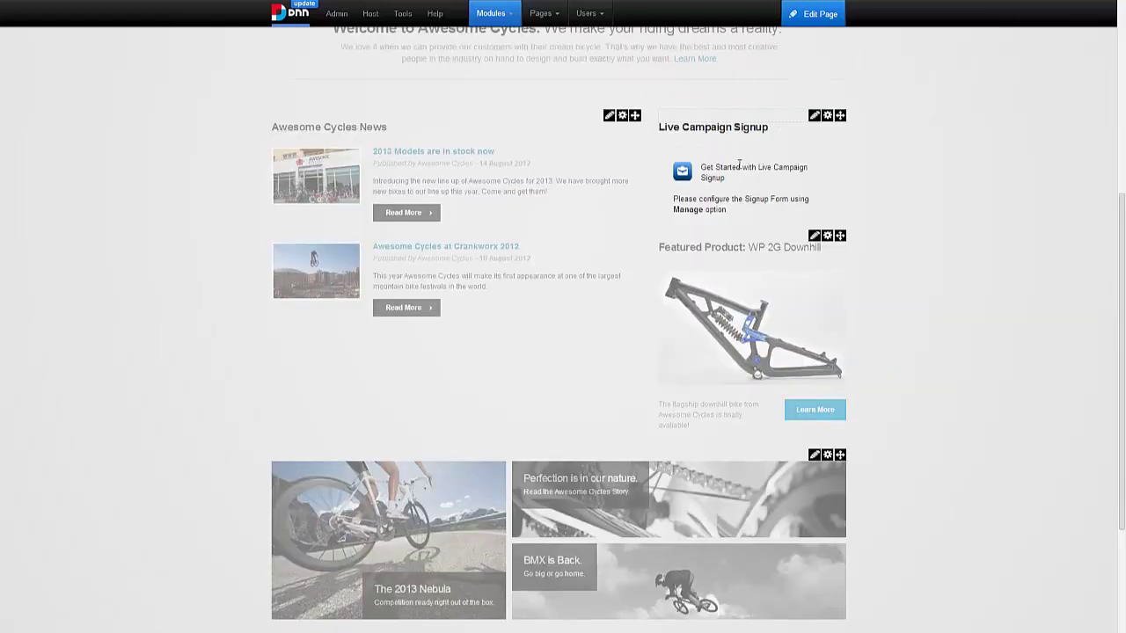
- Open the signup module's settings and include the Monthly Newsletter and Promotions & Deals lists
{"action": "left_click", "coordinate": [802, 132]}
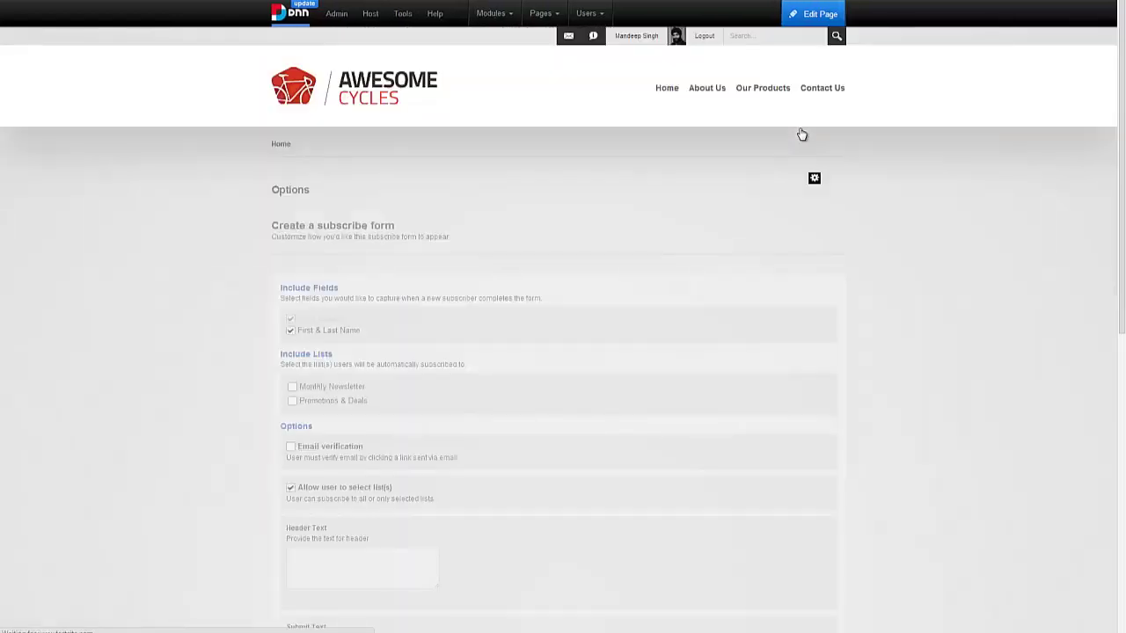
{"action": "scroll", "coordinate": [466, 262], "scroll_direction": "down", "scroll_amount": 2}
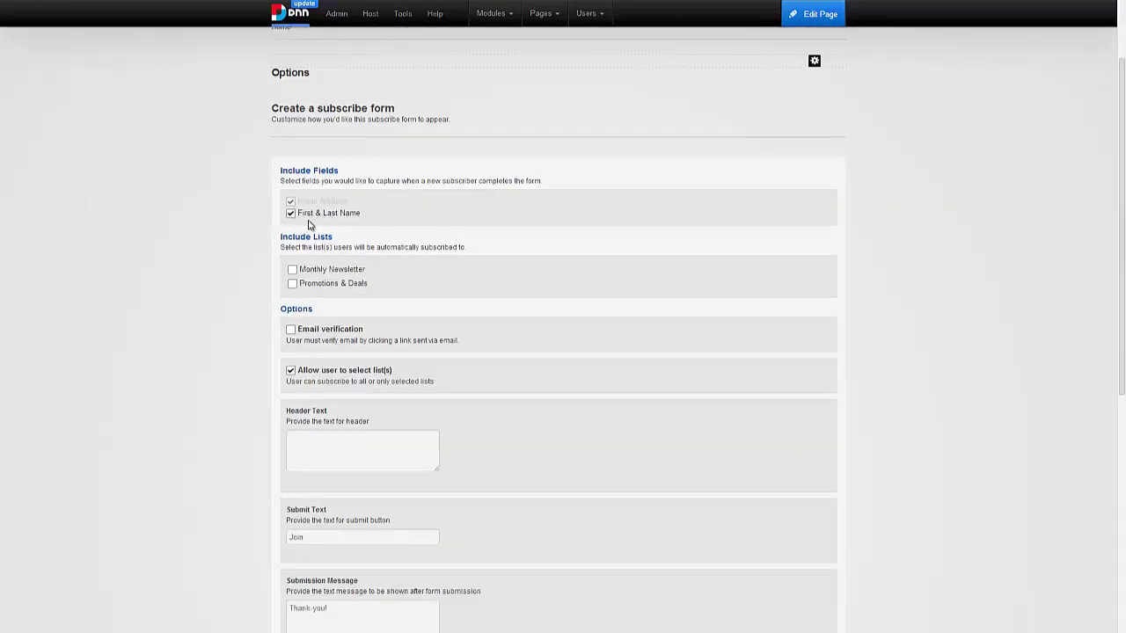
{"action": "scroll", "coordinate": [308, 225], "scroll_direction": "down", "scroll_amount": 1}
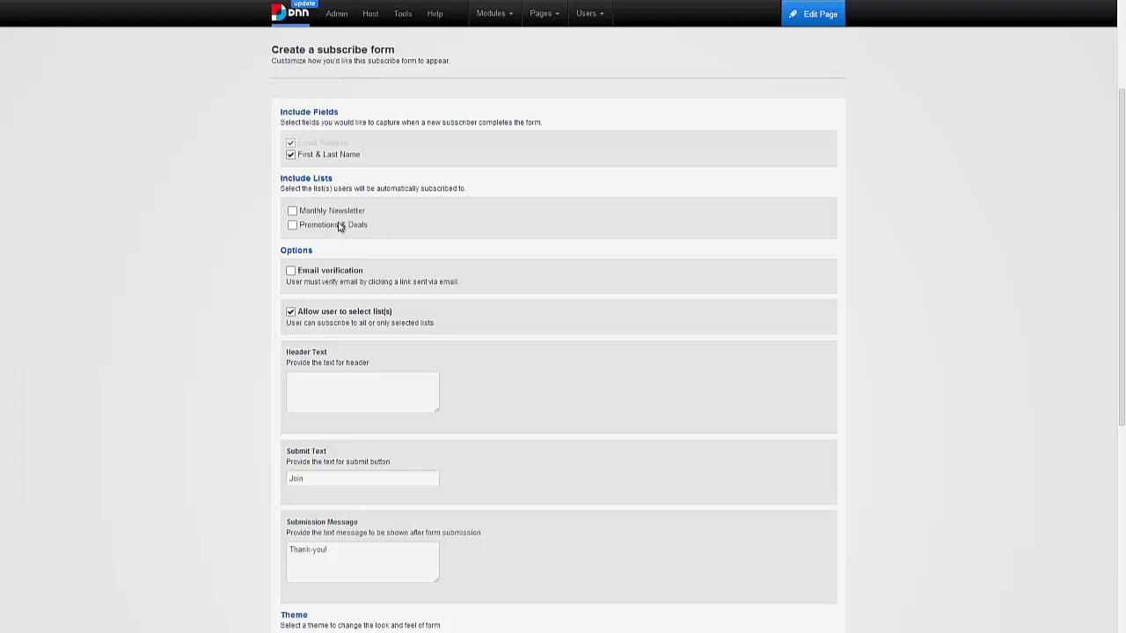
{"action": "left_click", "coordinate": [292, 211]}
{"action": "left_click", "coordinate": [292, 226]}
- Keep 'Allow user to select list(s)' enabled so subscribers can choose their lists
{"action": "scroll", "coordinate": [370, 282], "scroll_direction": "down", "scroll_amount": 1}
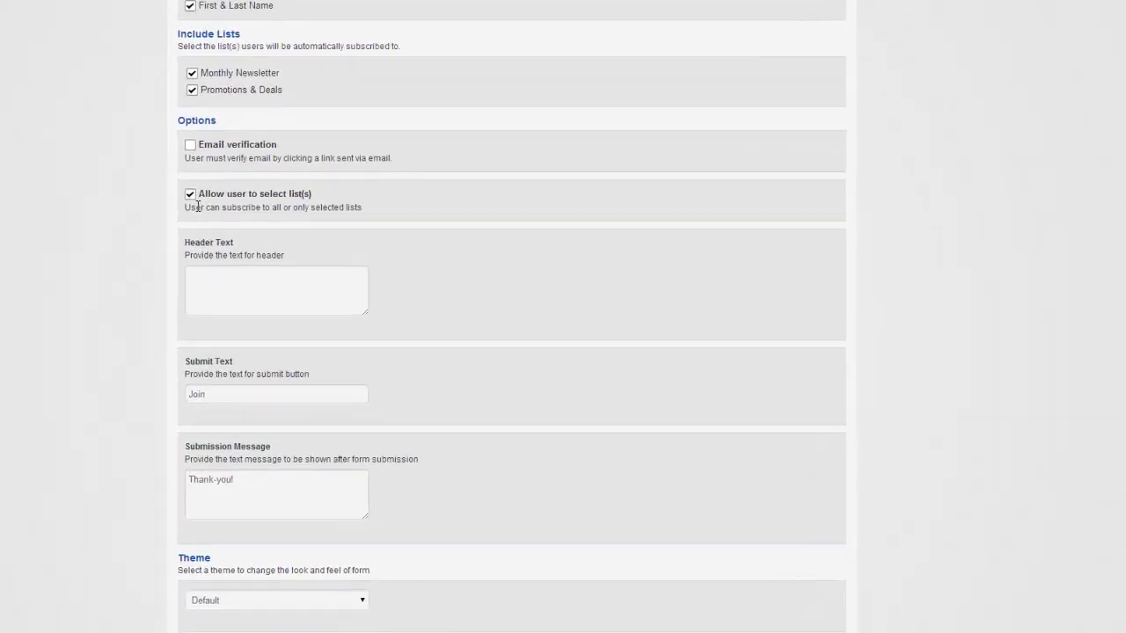
{"action": "left_click_drag", "start_coordinate": [128, 124], "coordinate": [139, 123]}
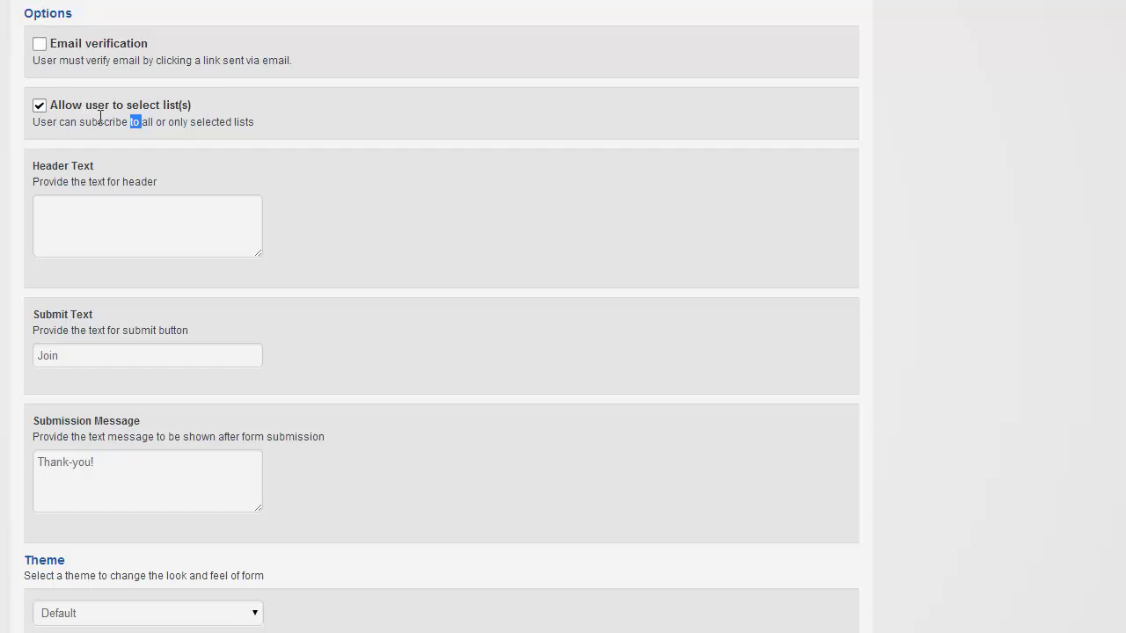
{"action": "double_click", "coordinate": [101, 122]}
{"action": "left_click", "coordinate": [38, 106]}
{"action": "left_click", "coordinate": [154, 121]}
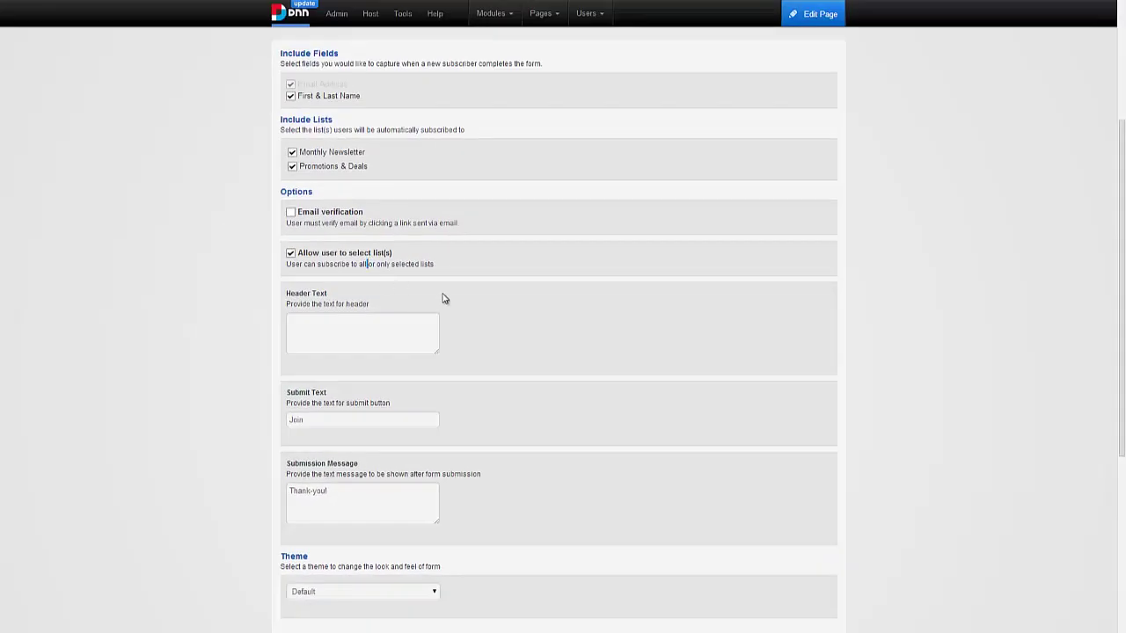
{"action": "scroll", "coordinate": [445, 299], "scroll_direction": "down", "scroll_amount": 1}
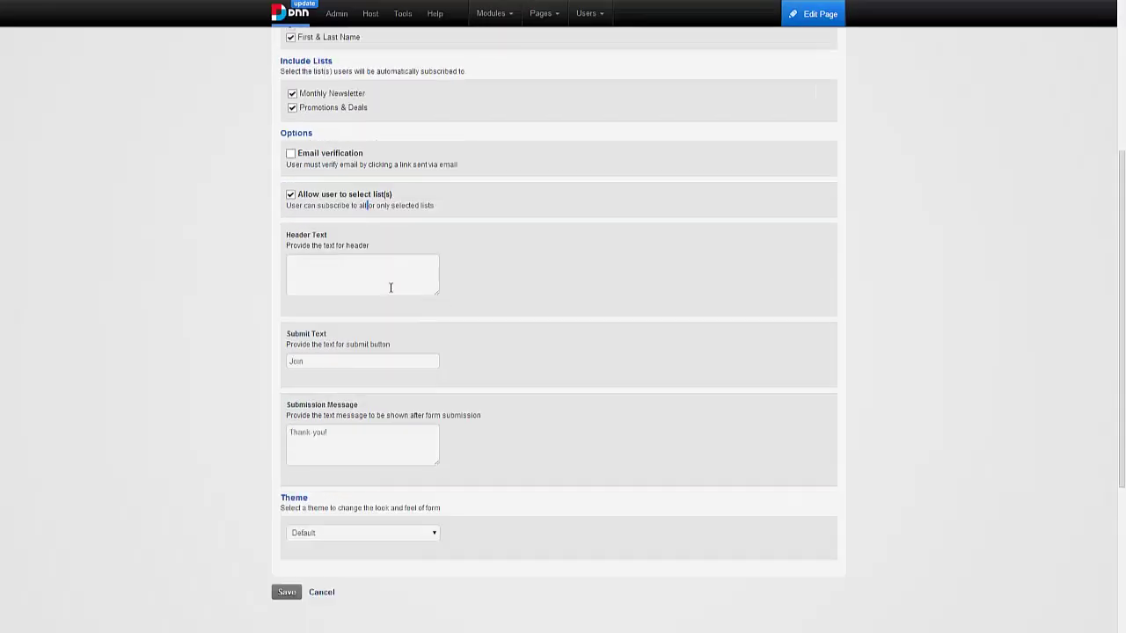
- Set the header to 'Join our mailing list to always stay connected.', keeping Join, Thank-you! and Default theme
{"action": "left_click", "coordinate": [390, 290]}
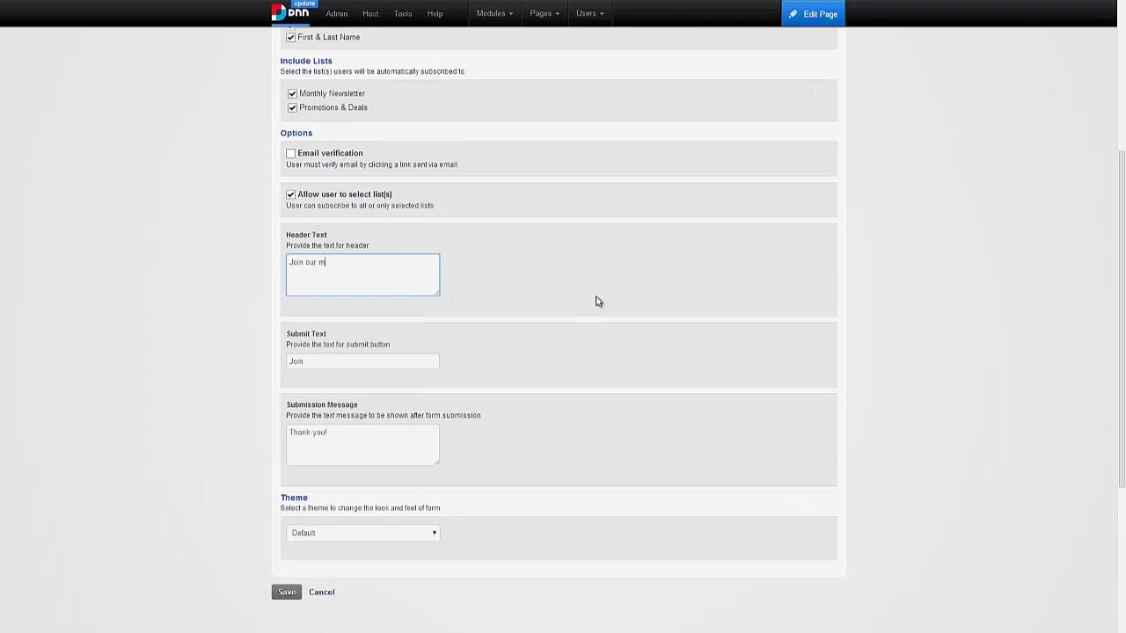
{"action": "type", "text": "Join our mailing list to alwasy "}
{"action": "type", "text": "stay connected."}
{"action": "double_click", "coordinate": [305, 362]}
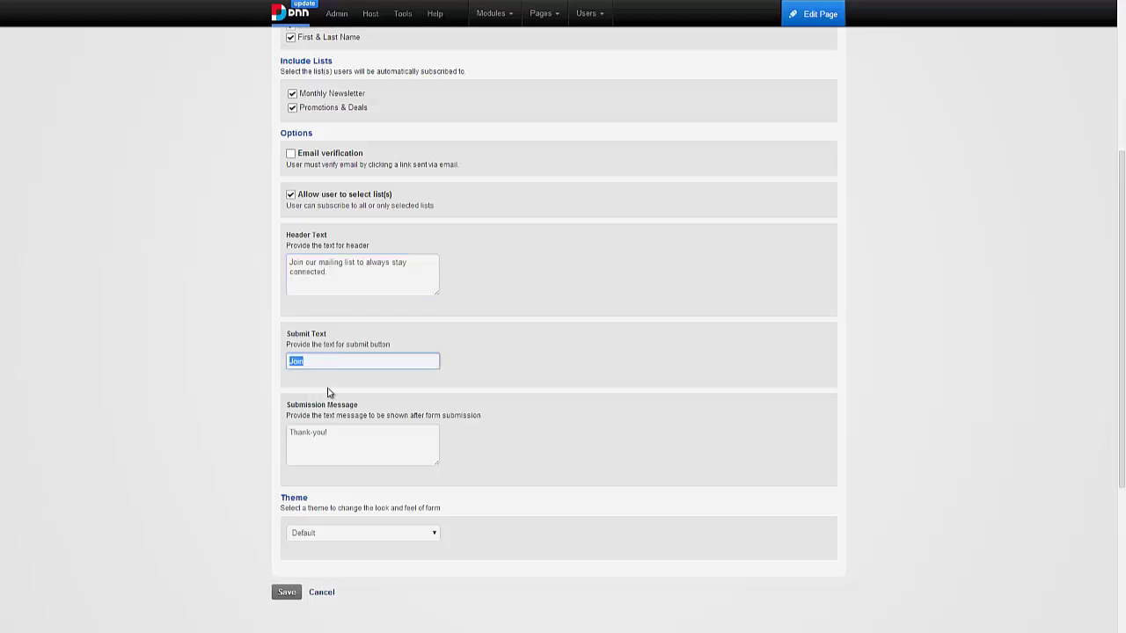
{"action": "left_click", "coordinate": [333, 388]}
{"action": "scroll", "coordinate": [332, 388], "scroll_direction": "down", "scroll_amount": 1}
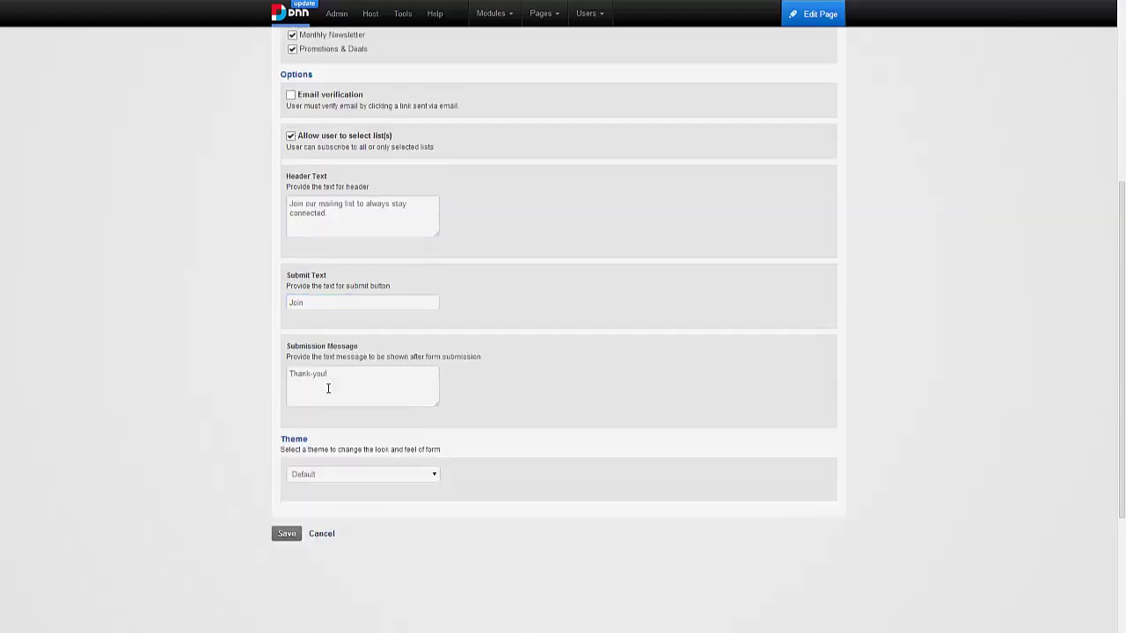
{"action": "left_click_drag", "start_coordinate": [330, 397], "coordinate": [283, 403]}
{"action": "left_click", "coordinate": [324, 396]}
{"action": "left_click", "coordinate": [320, 476]}
{"action": "left_click", "coordinate": [320, 476]}
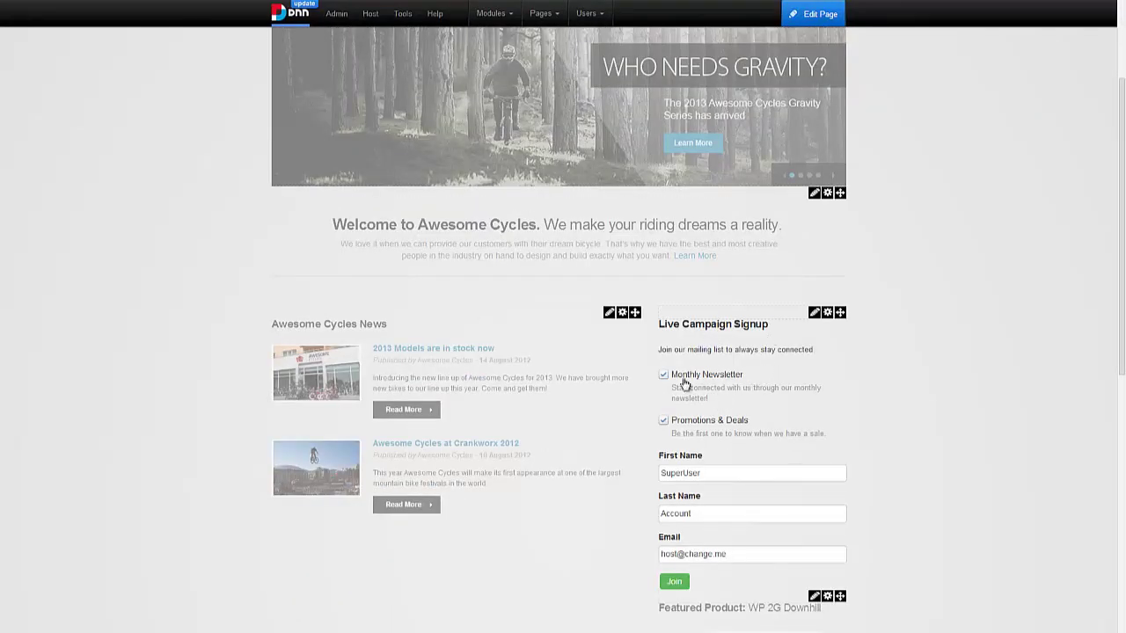
{"action": "scroll", "coordinate": [691, 433], "scroll_direction": "down", "scroll_amount": 1}
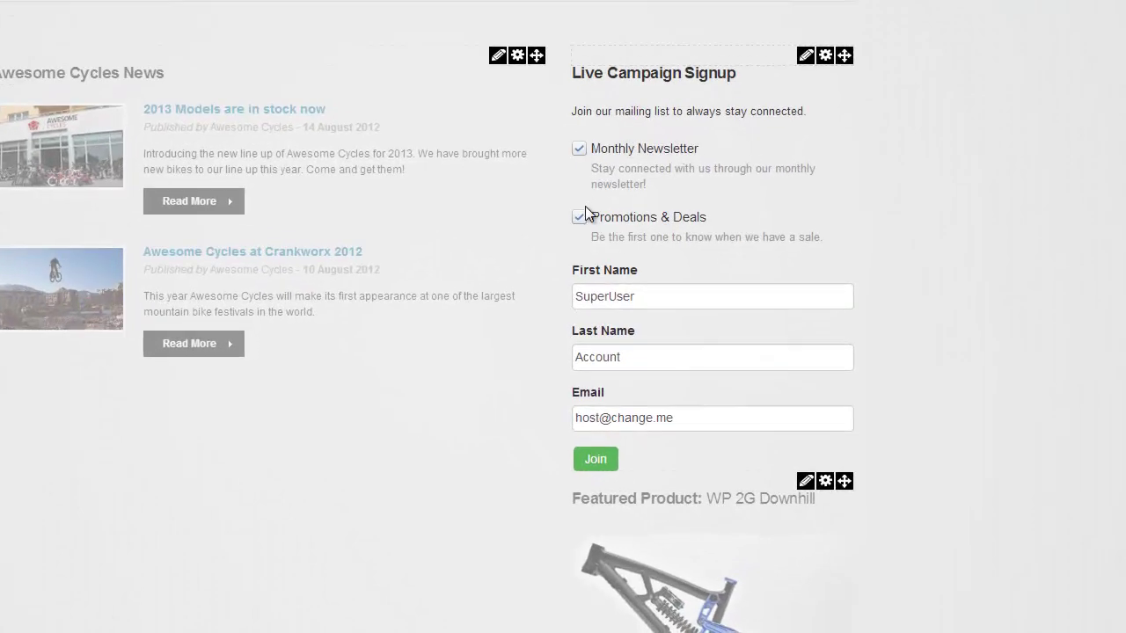
- Check the form's First Name, Last Name and Email fields, then reopen its settings via Manage
{"action": "left_click", "coordinate": [591, 303]}
{"action": "left_click", "coordinate": [601, 353]}
{"action": "left_click", "coordinate": [606, 420]}
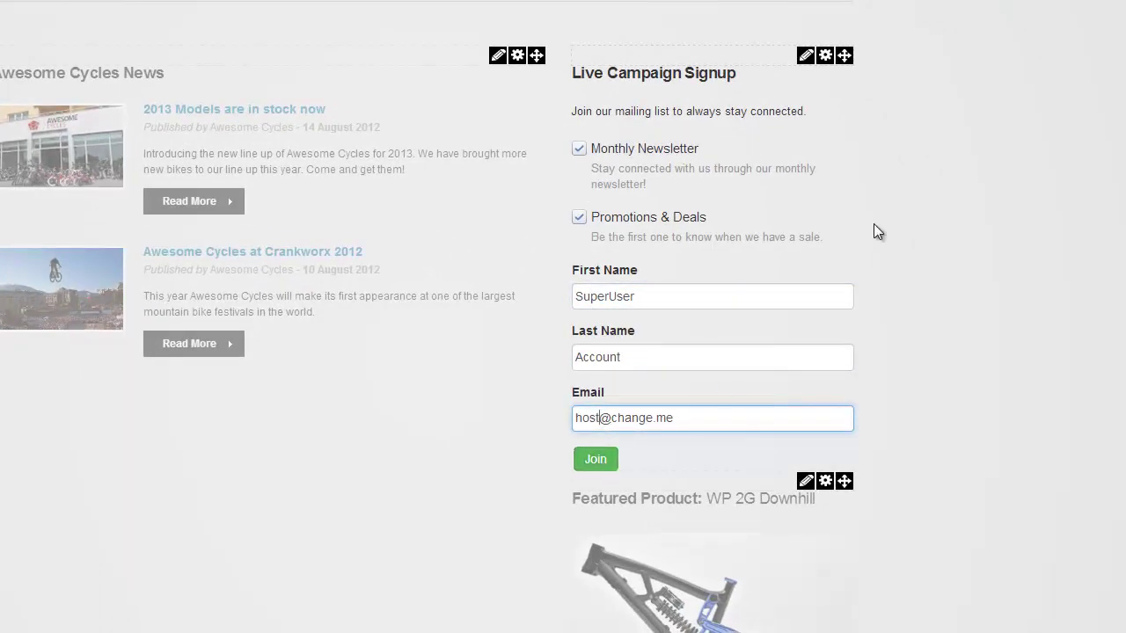
{"action": "mouse_move", "coordinate": [805, 54]}
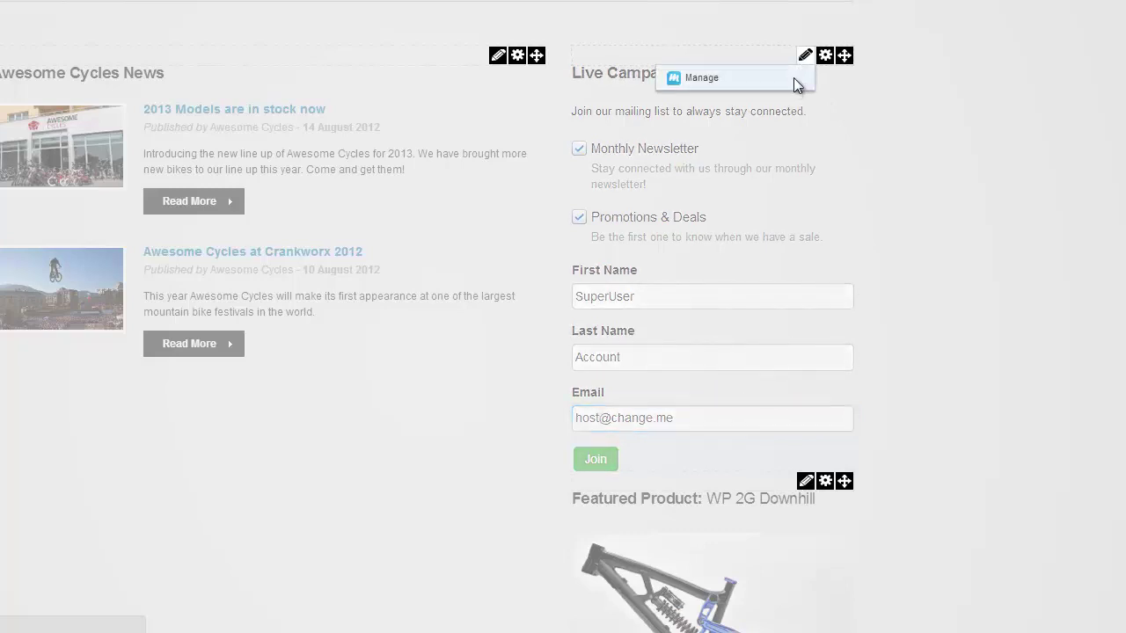
{"action": "left_click", "coordinate": [793, 77]}
- Turn off First & Last Name and list selection, save, then submit a test signup showing Thank-you!
{"action": "left_click", "coordinate": [89, 177]}
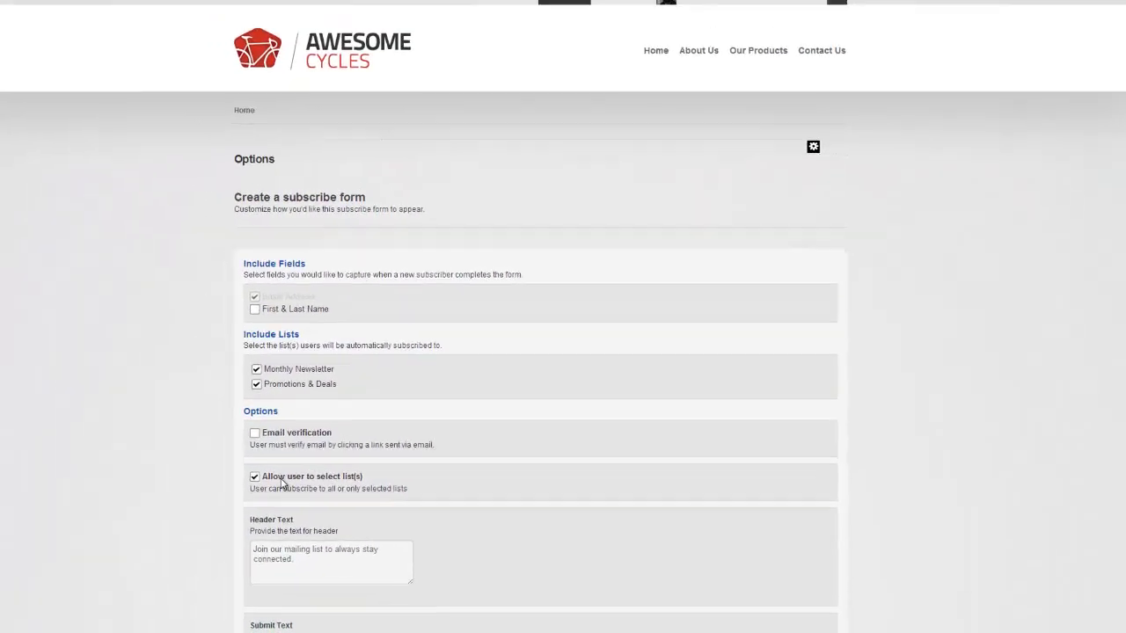
{"action": "left_click", "coordinate": [281, 479]}
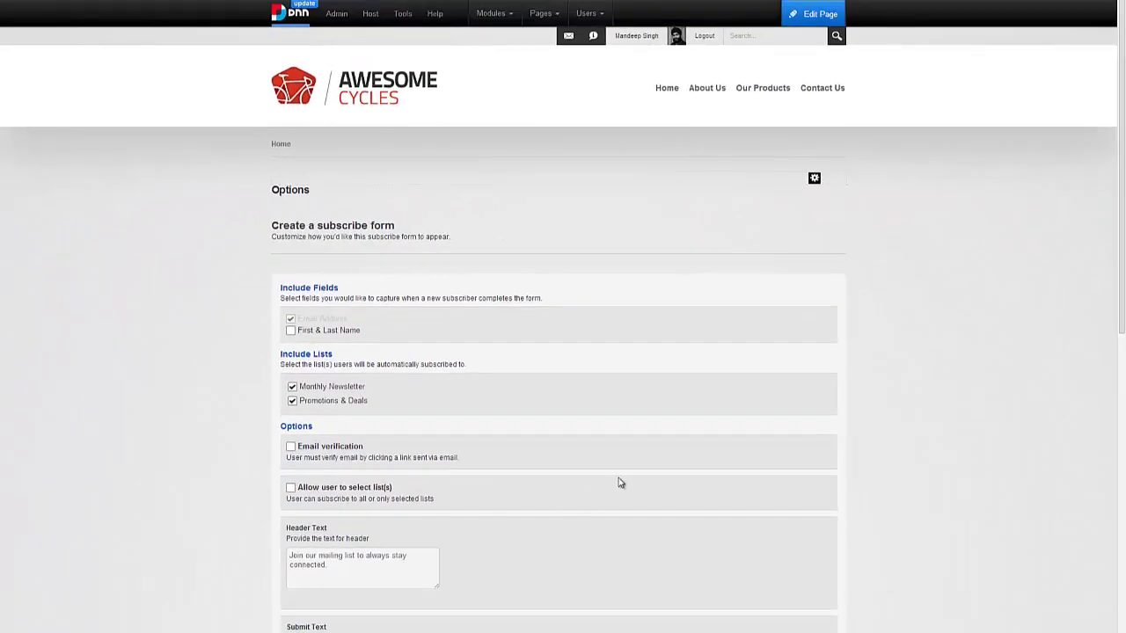
{"action": "scroll", "coordinate": [620, 482], "scroll_direction": "down", "scroll_amount": 2}
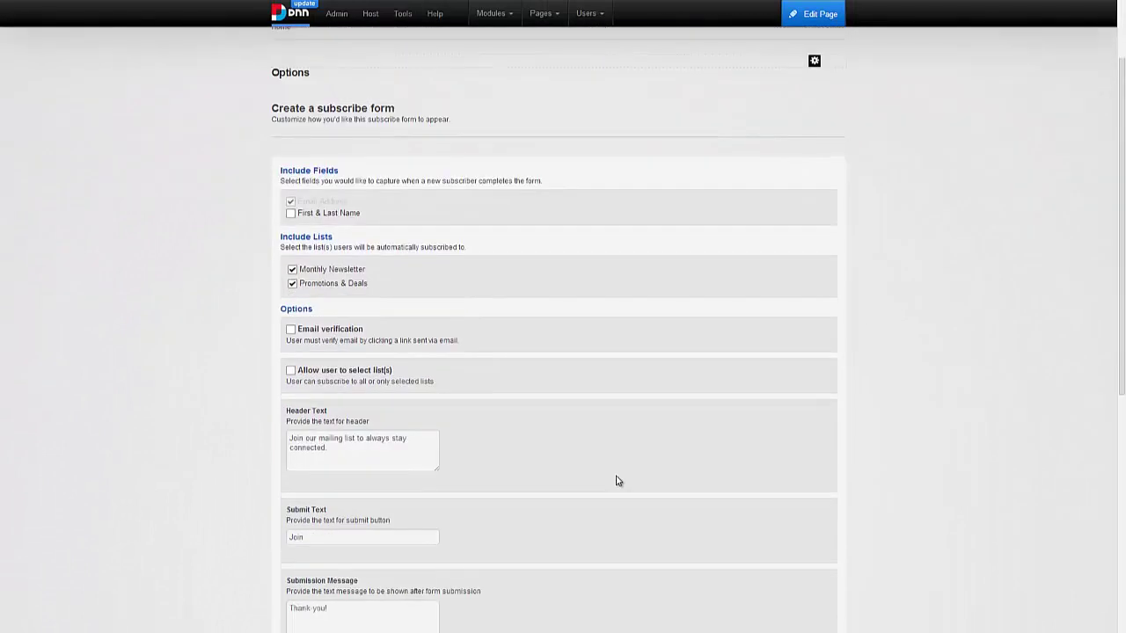
{"action": "scroll", "coordinate": [618, 481], "scroll_direction": "down", "scroll_amount": 3}
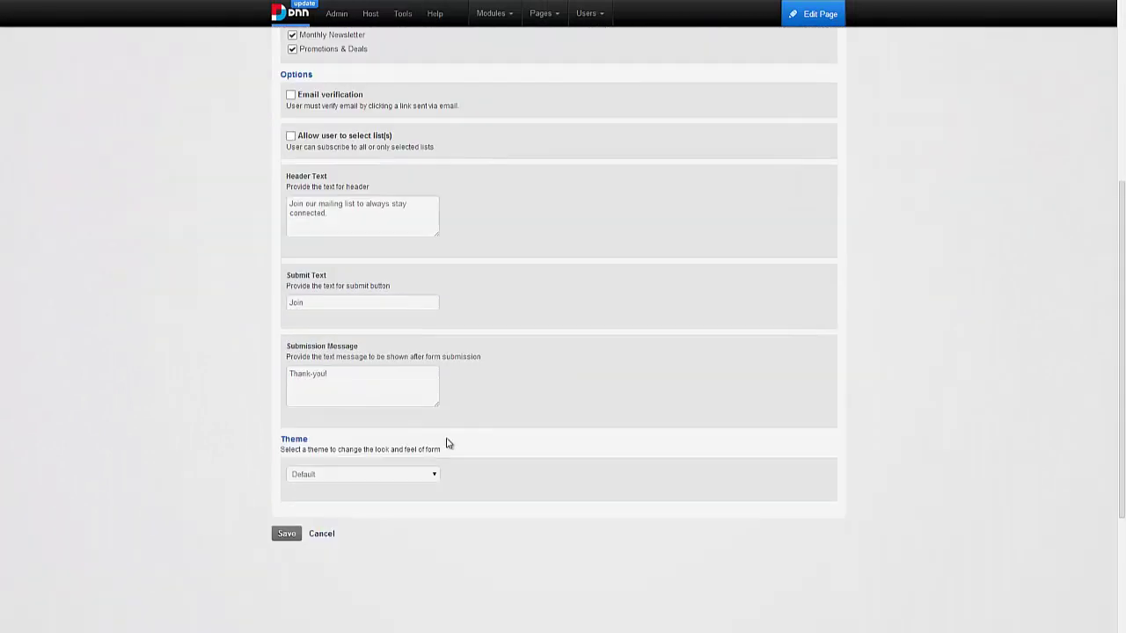
{"action": "left_click", "coordinate": [287, 534]}
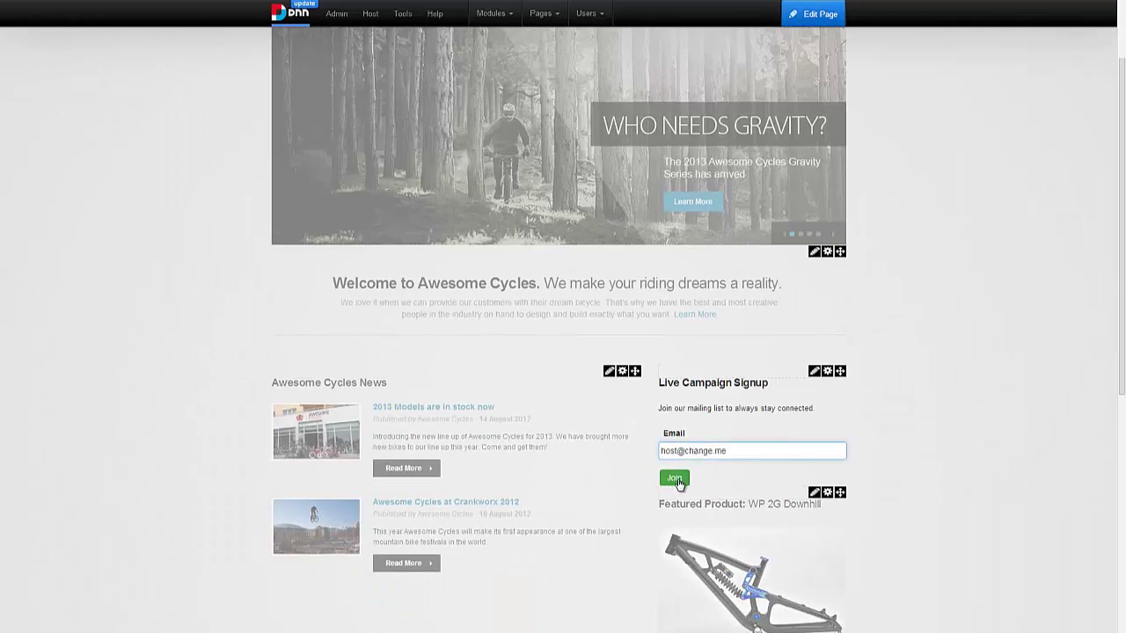
{"action": "left_click", "coordinate": [675, 480]}
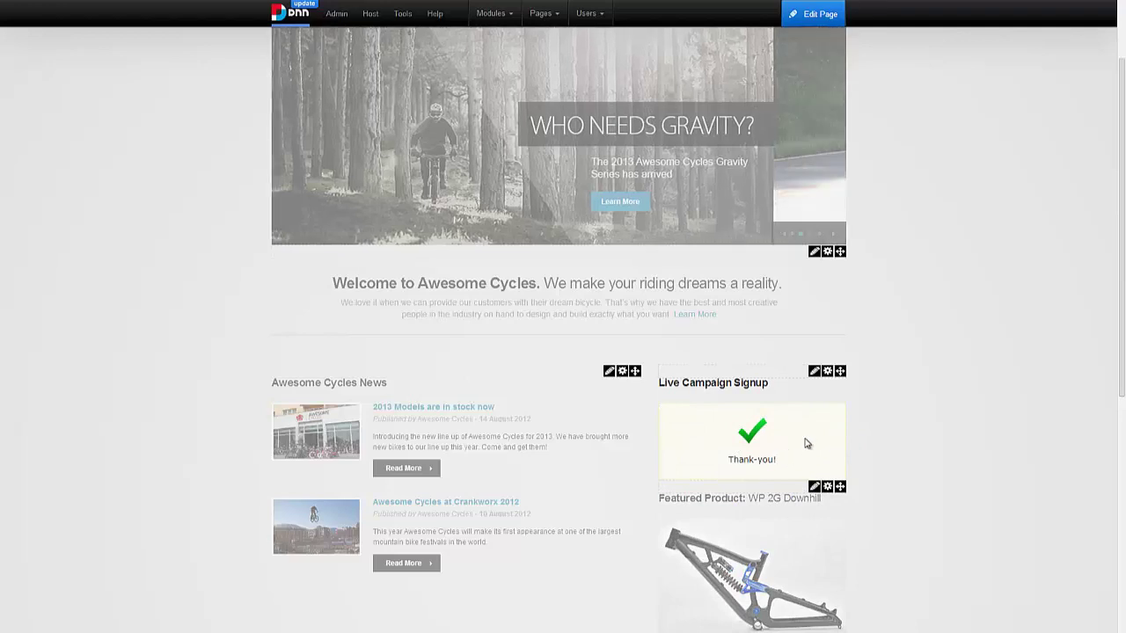
{"action": "mouse_move", "coordinate": [813, 373]}
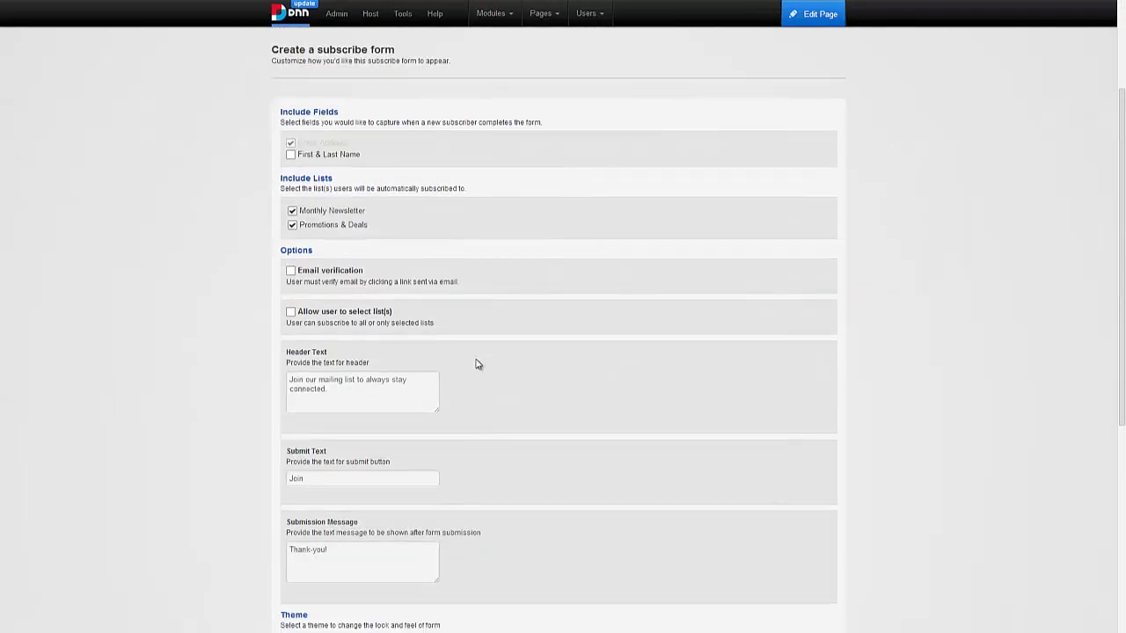
{"action": "scroll", "coordinate": [476, 364], "scroll_direction": "down", "scroll_amount": 1}
- Scroll through the Options page to review the email-only setup with both lists included
{"action": "scroll", "coordinate": [476, 364], "scroll_direction": "up", "scroll_amount": 4}
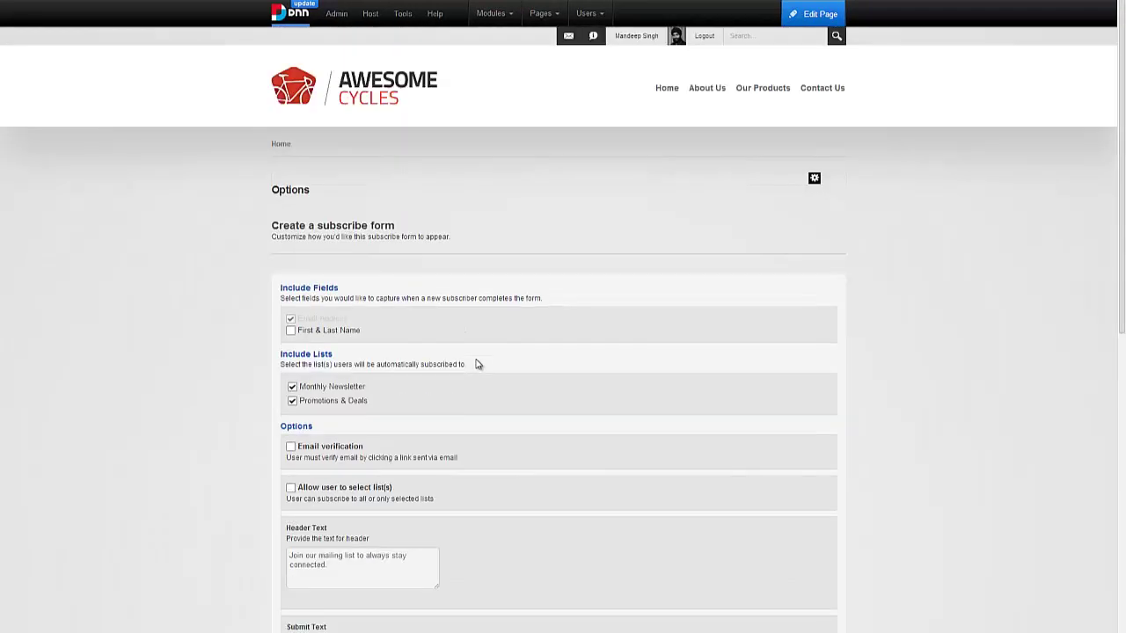